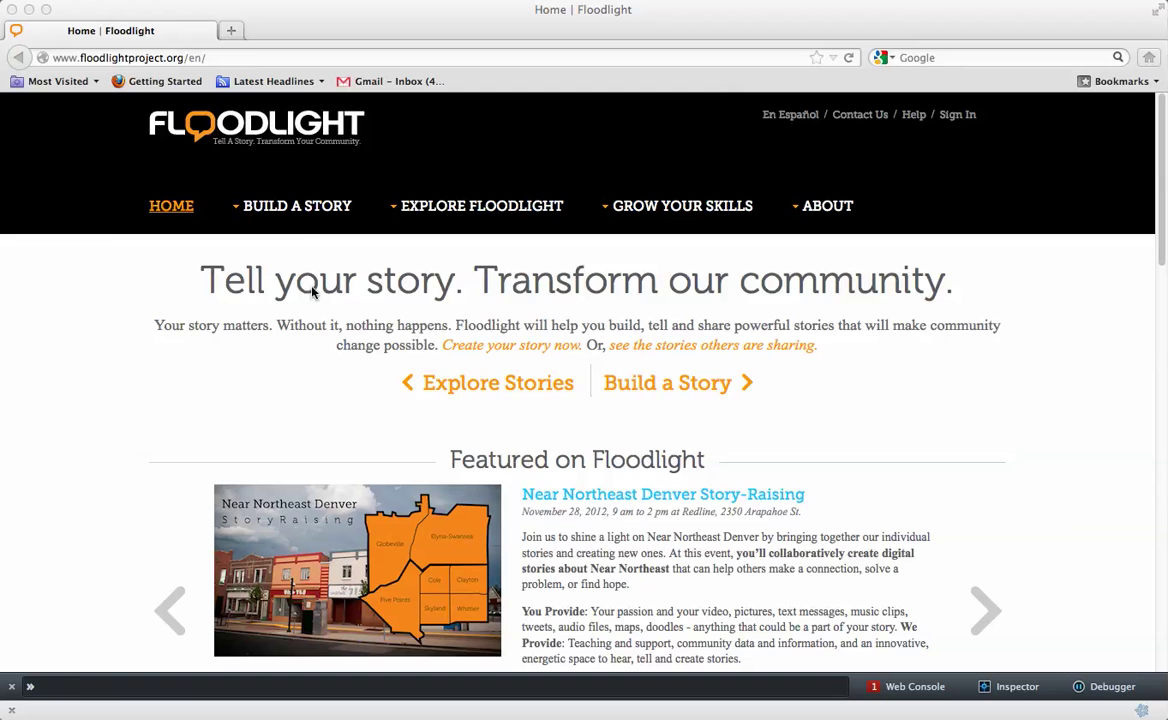
Show the BUILD A STORY dropdown panel from the top navigation
{"action": "mouse_move", "coordinate": [294, 214]}
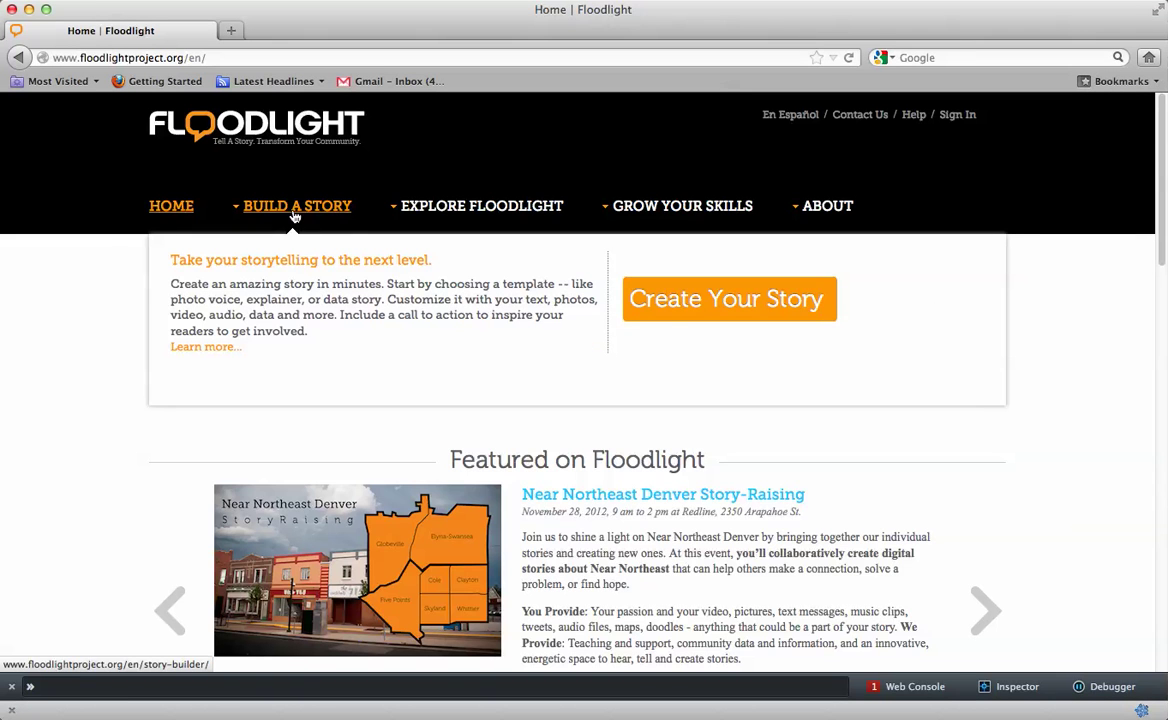
Start a new story and fill in the account e-mail and password on the sign-in form
{"action": "left_click", "coordinate": [678, 325]}
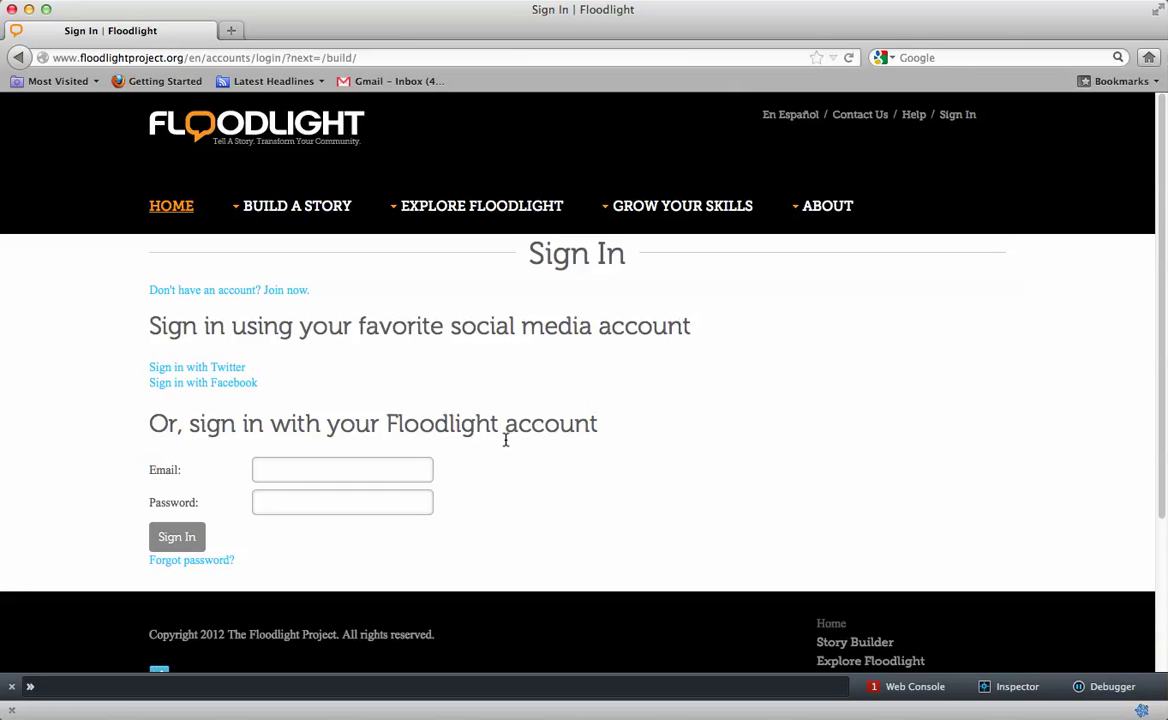
{"action": "left_click", "coordinate": [383, 466]}
{"action": "left_click", "coordinate": [392, 498]}
{"action": "left_click", "coordinate": [353, 468]}
{"action": "type", "text": "@"}
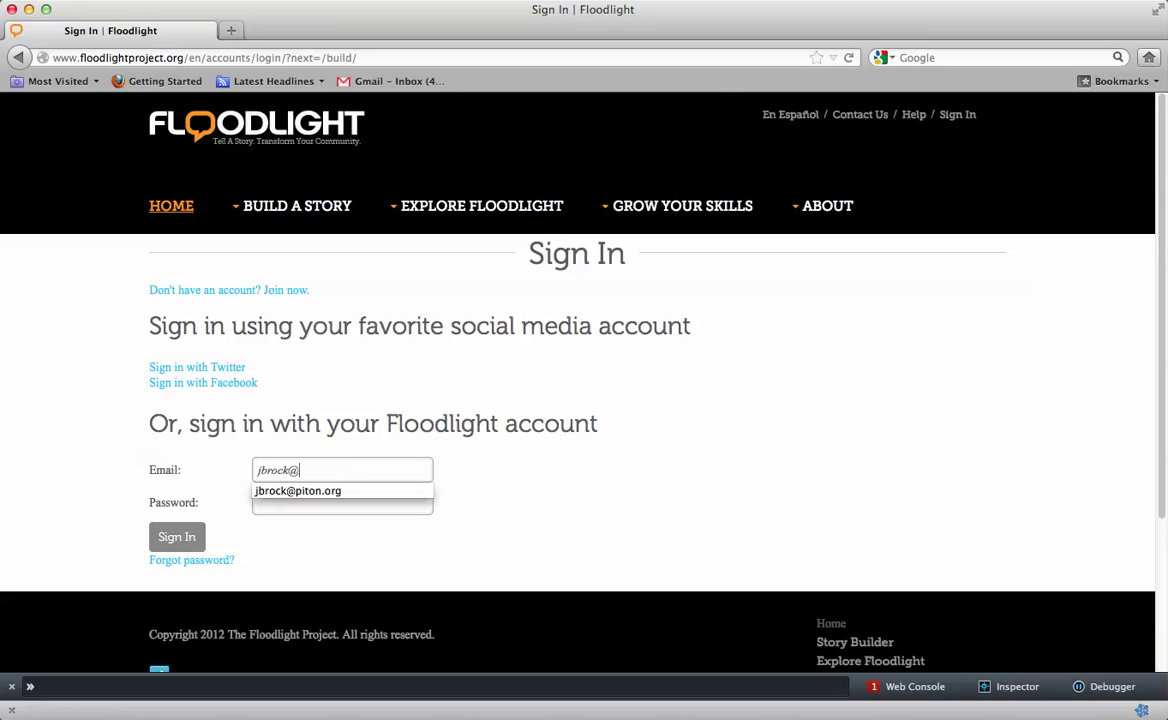
{"action": "left_click", "coordinate": [315, 491]}
{"action": "left_click", "coordinate": [321, 509]}
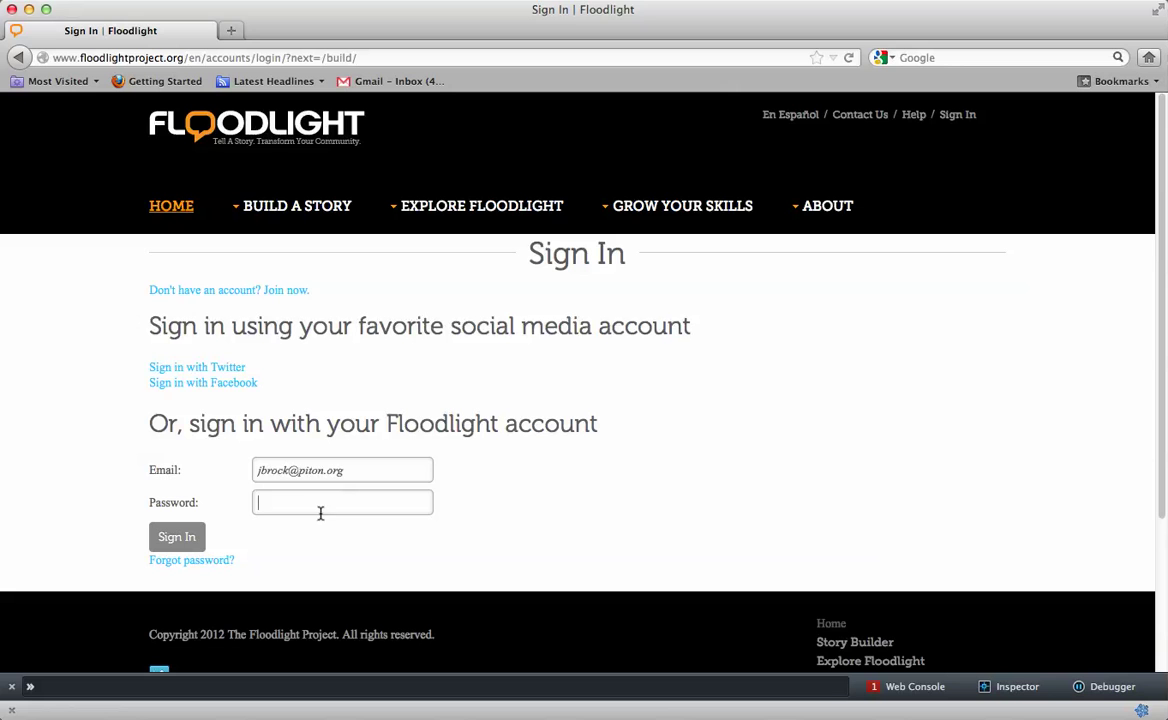
{"action": "type", "text": "••••••••••••••"}
Submit the sign-in, dismiss the remember-password prompt, and pick the PhotoVoice template
{"action": "left_click", "coordinate": [188, 537]}
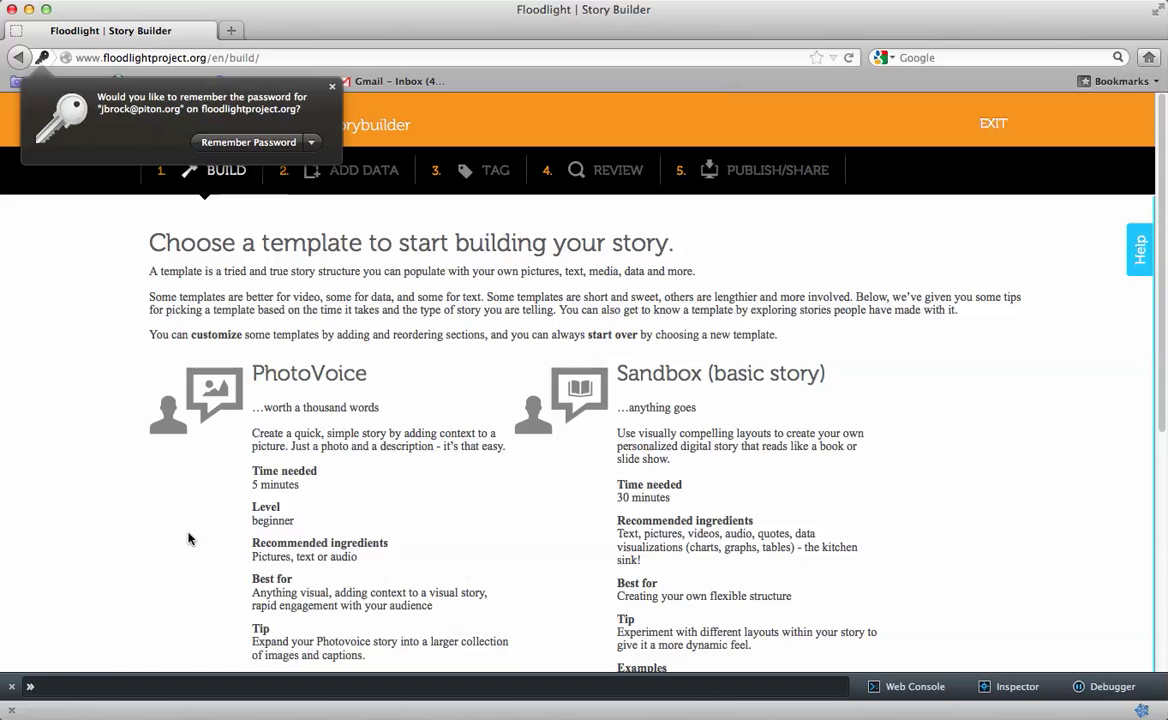
{"action": "left_click", "coordinate": [350, 125]}
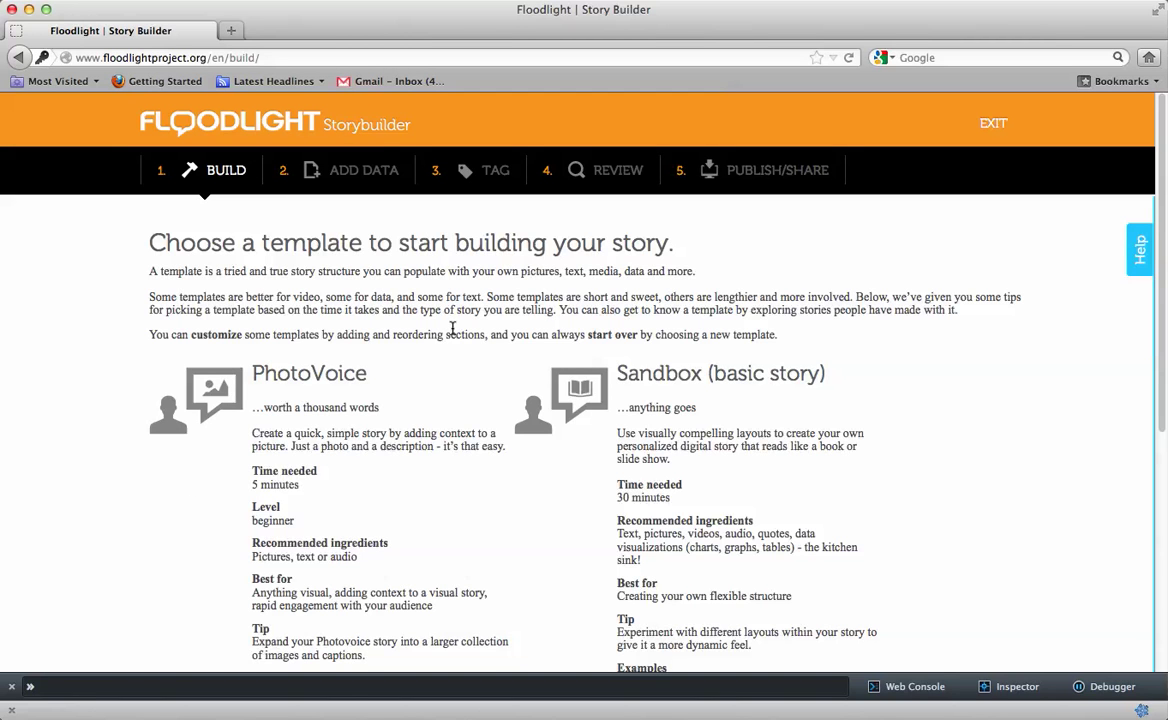
{"action": "scroll", "coordinate": [453, 328], "scroll_direction": "down", "scroll_amount": 1}
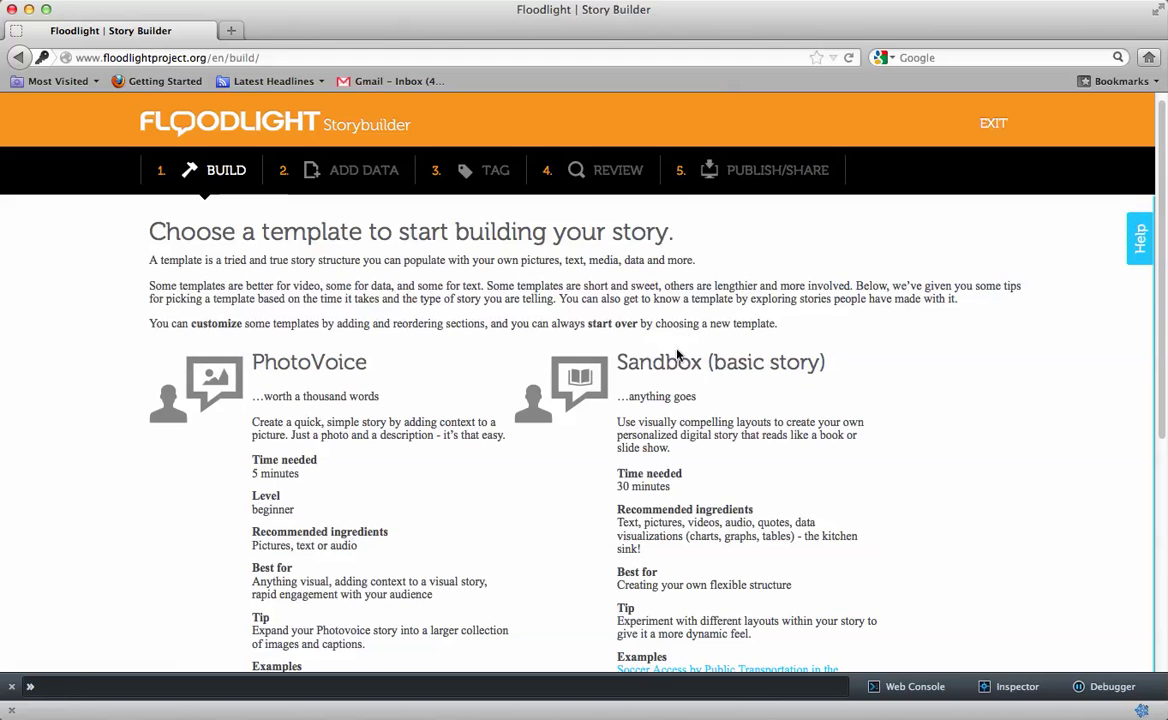
{"action": "scroll", "coordinate": [573, 480], "scroll_direction": "down", "scroll_amount": 10}
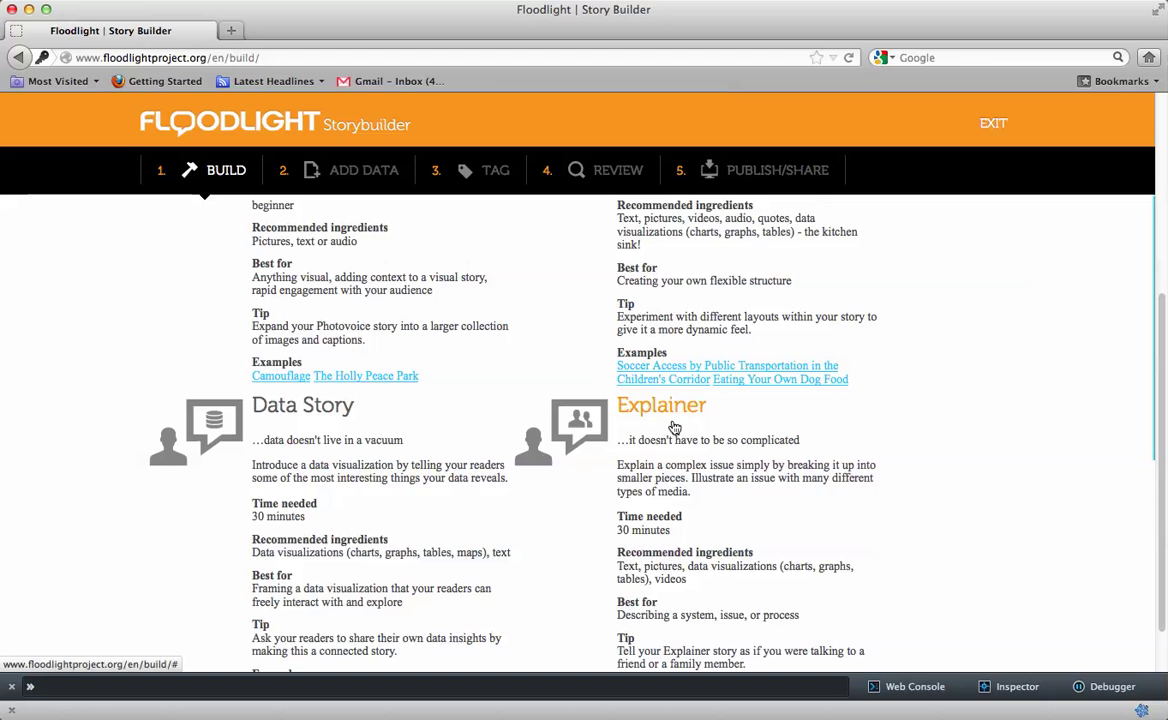
{"action": "scroll", "coordinate": [332, 411], "scroll_direction": "up", "scroll_amount": 2}
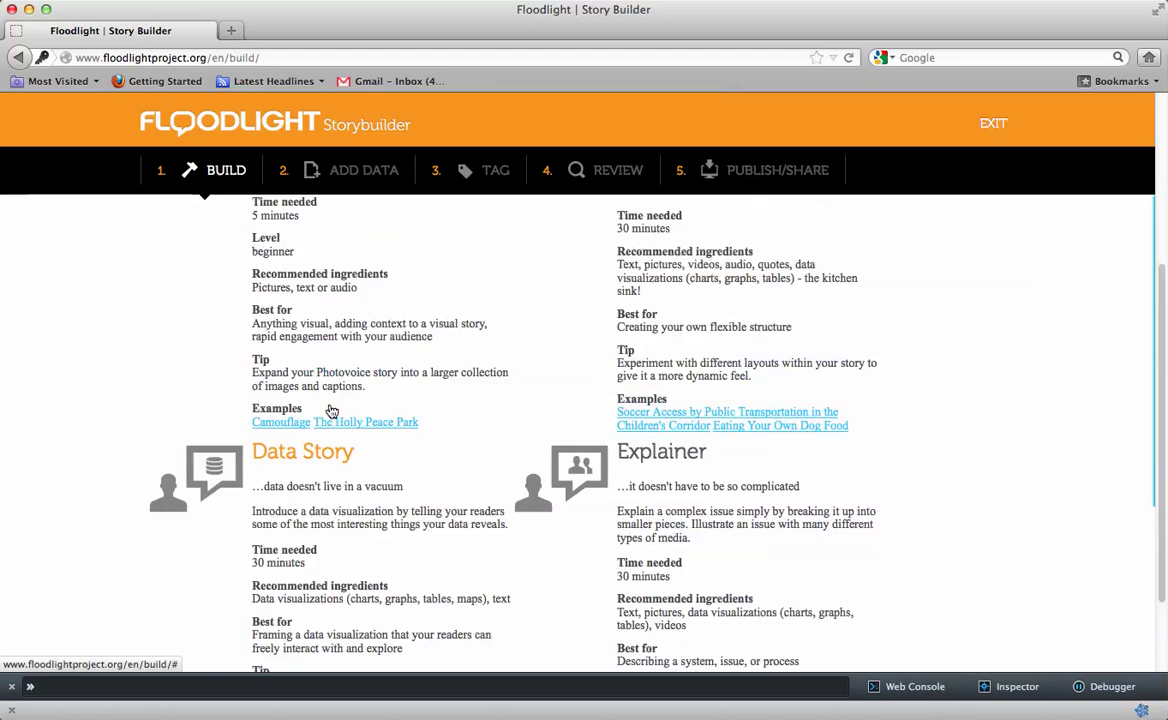
{"action": "scroll", "coordinate": [332, 411], "scroll_direction": "up", "scroll_amount": 5}
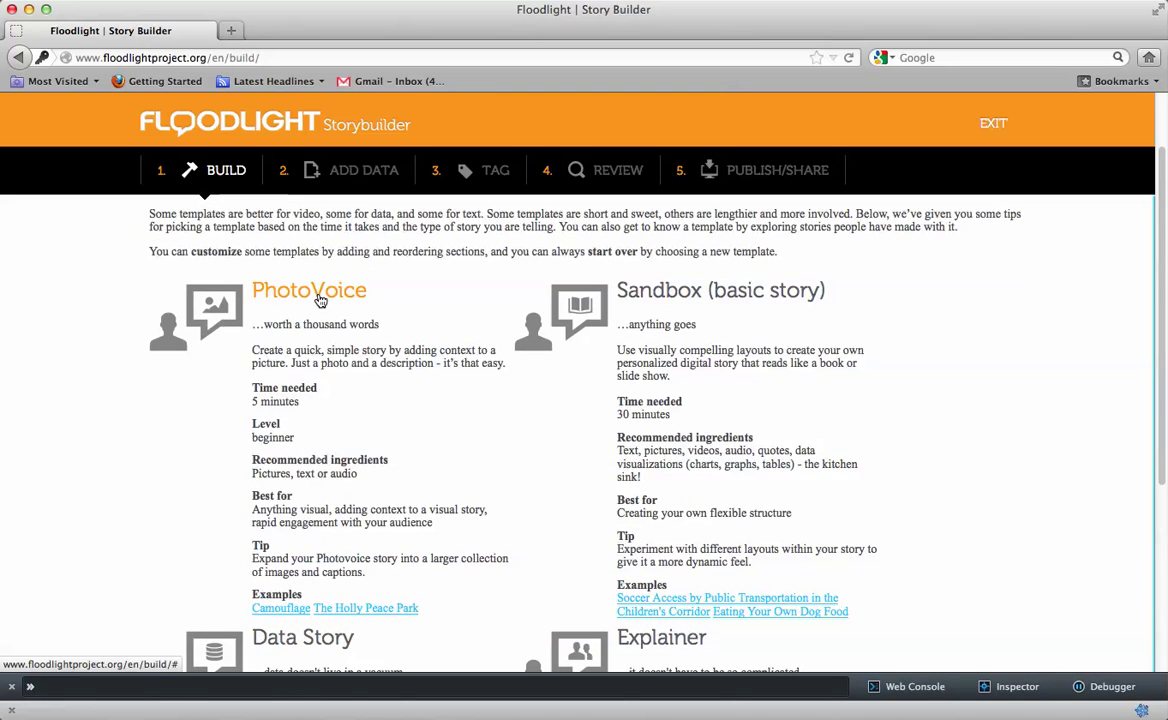
{"action": "left_click", "coordinate": [320, 300]}
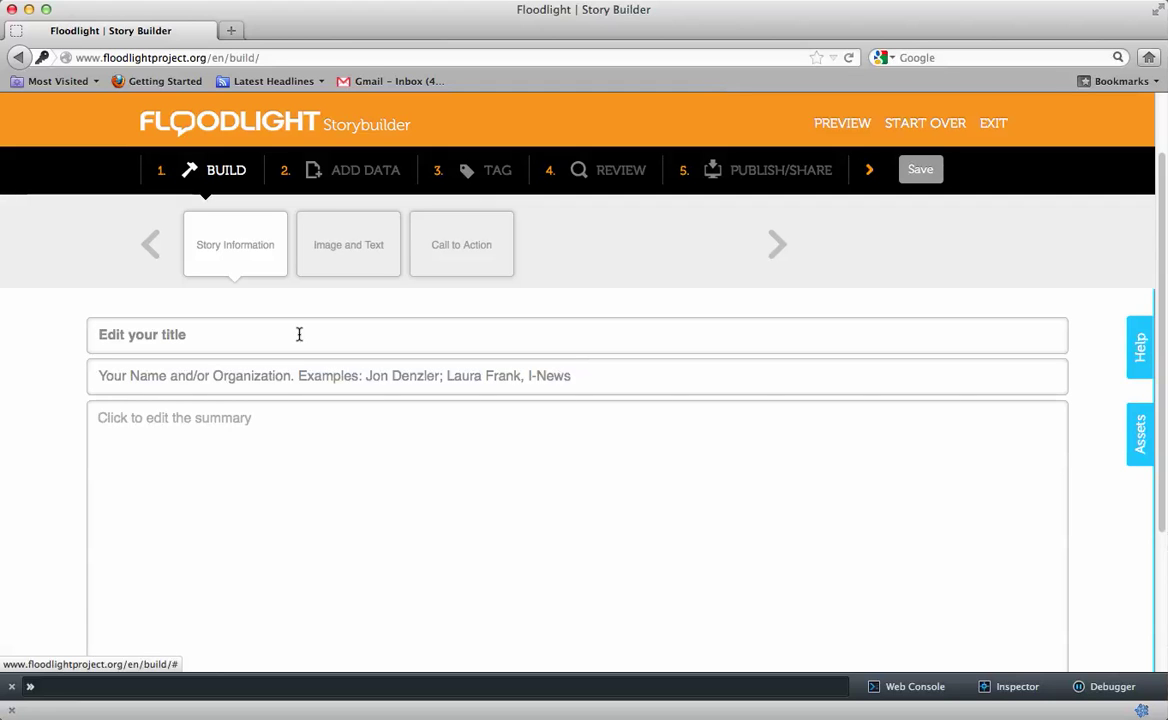
Title the story 'A view from my office' and enter the author's name with The Piton Foundation
{"action": "type", "text": "Thi"}
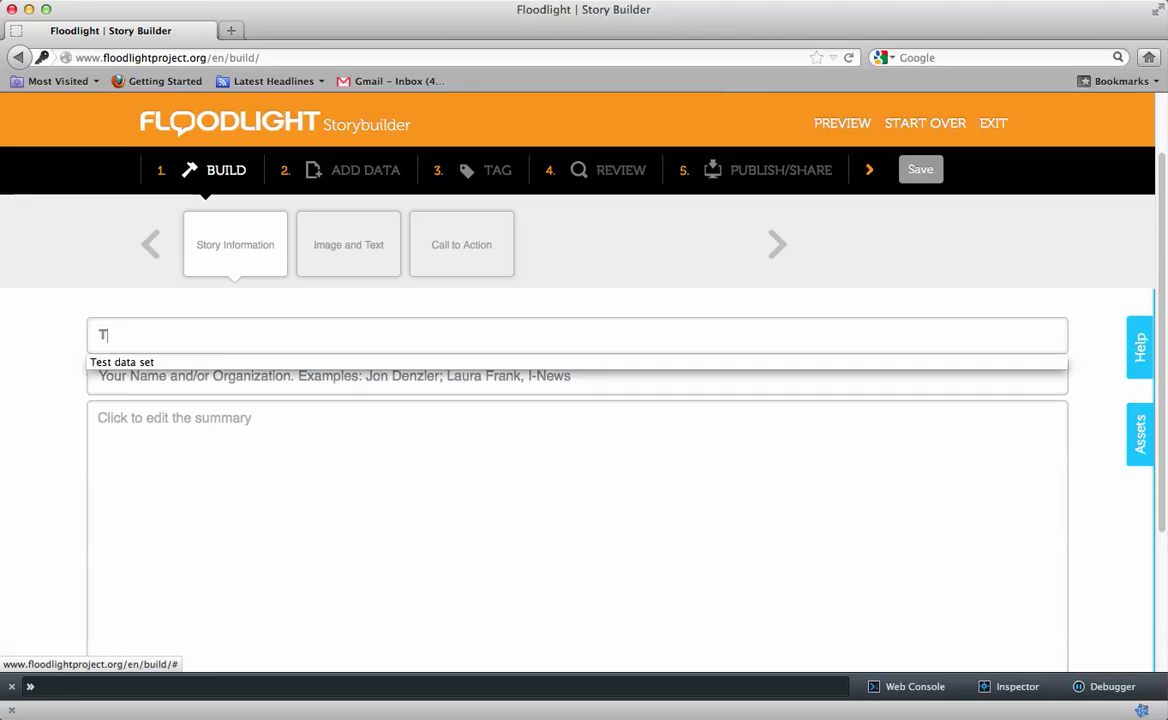
{"action": "key", "text": "BackSpace"}
{"action": "key", "text": "BackSpace"}
{"action": "key", "text": "BackSpace"}
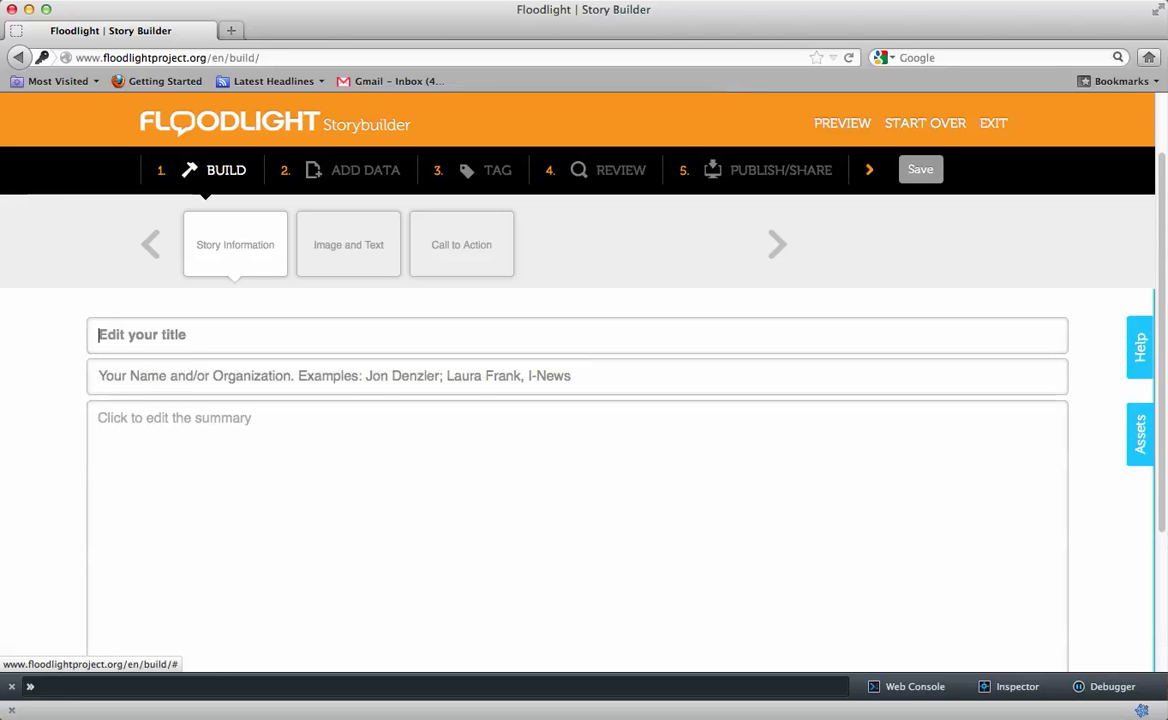
{"action": "type", "text": "A view fro"}
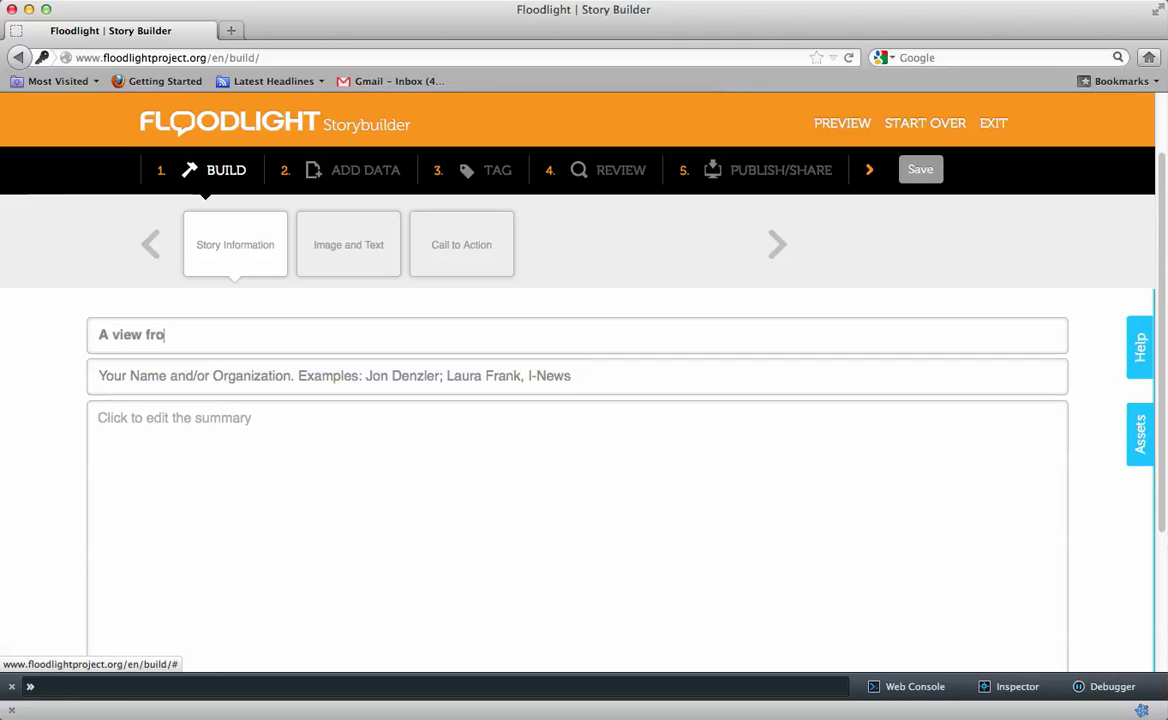
{"action": "type", "text": "m my office"}
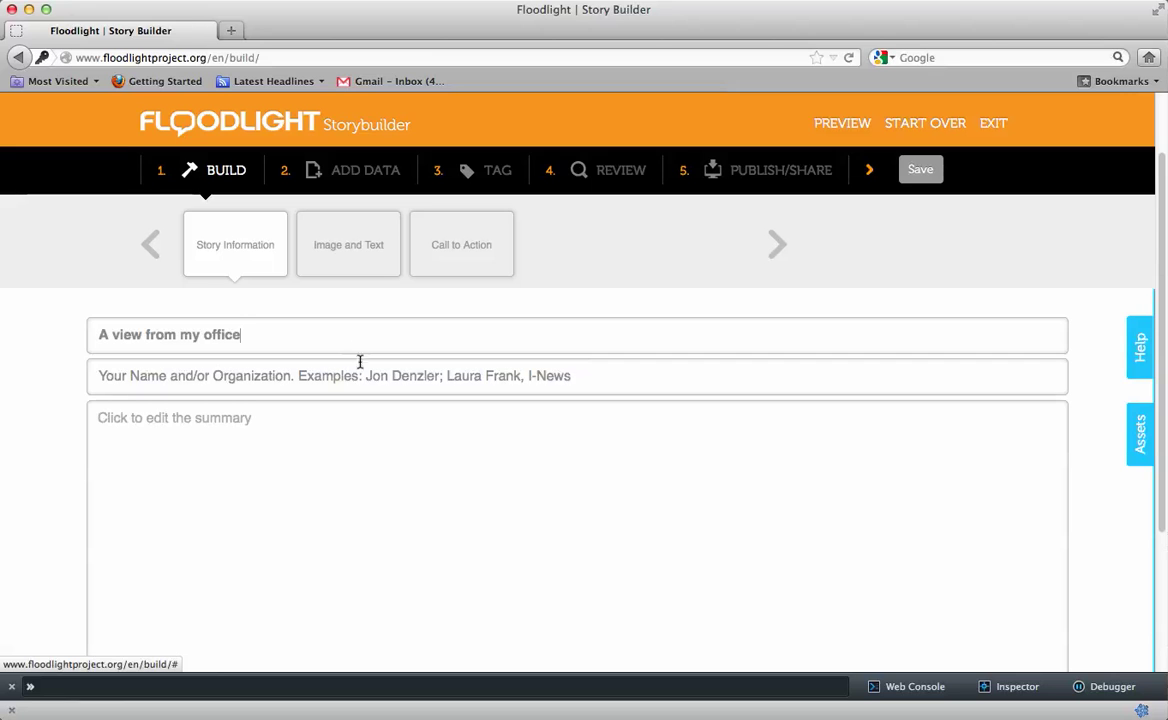
{"action": "left_click", "coordinate": [361, 375]}
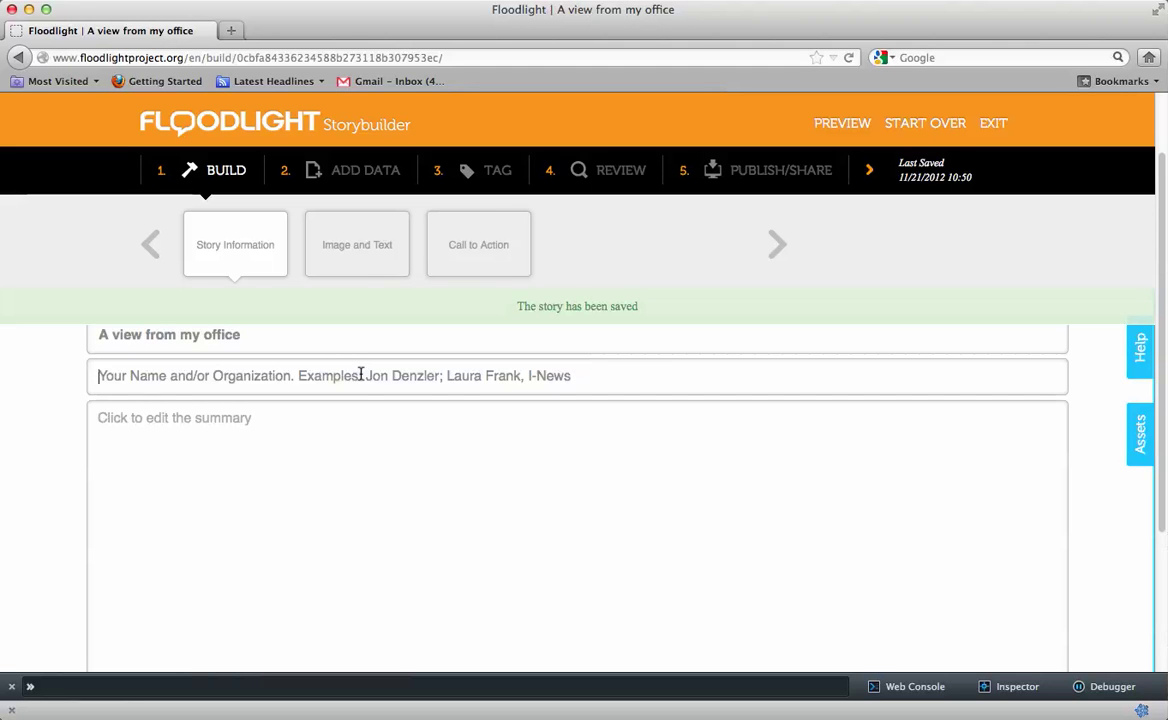
{"action": "type", "text": "Jordan Wi"}
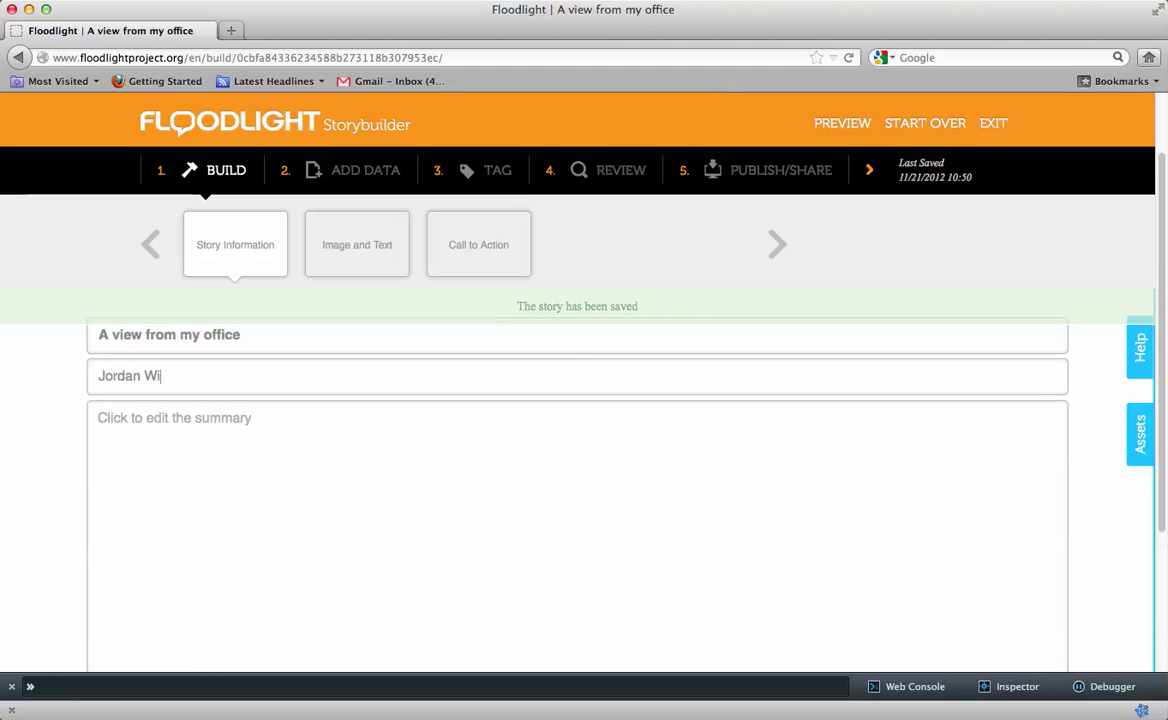
{"action": "type", "text": "rfs-Brock, The "}
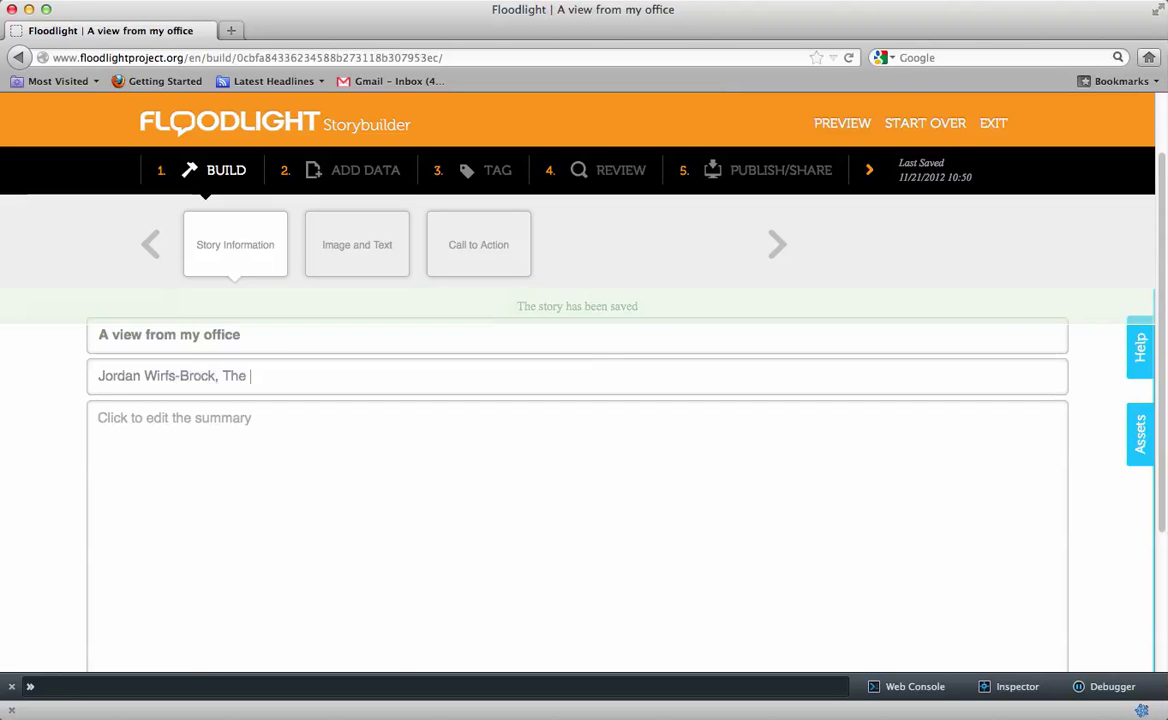
{"action": "type", "text": "Piton Foundation"}
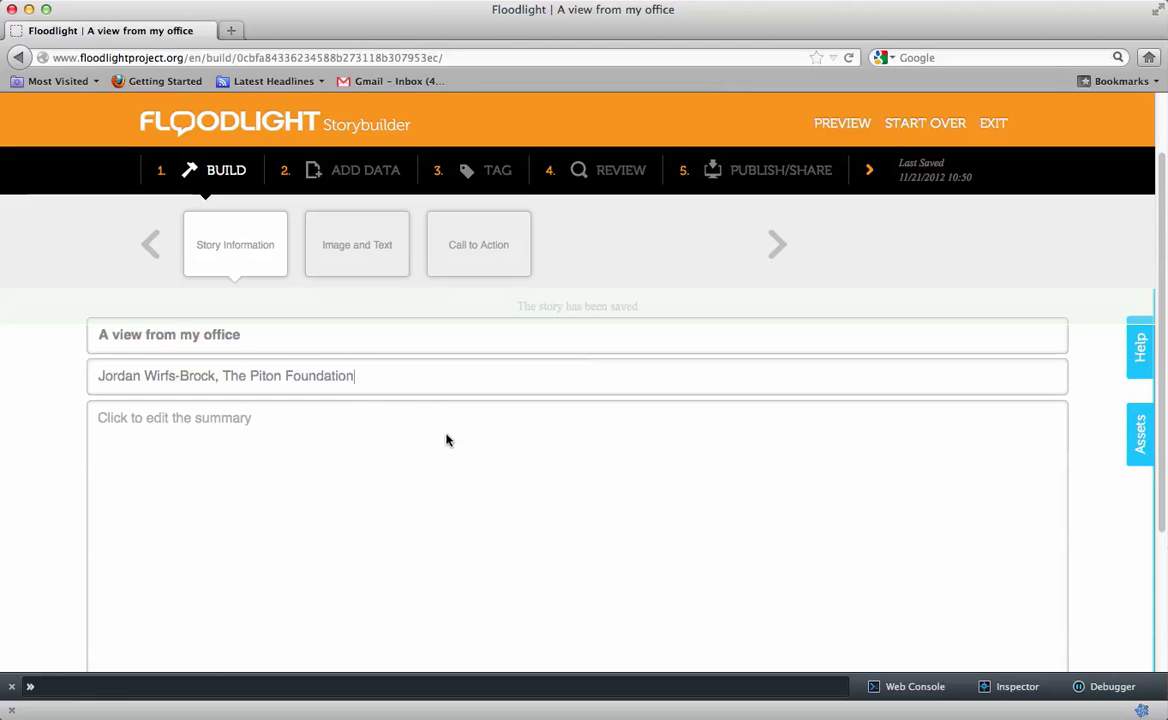
Write the summary 'I took this picture at work this morning. It's a great view of metro Denver.'
{"action": "left_click", "coordinate": [472, 451]}
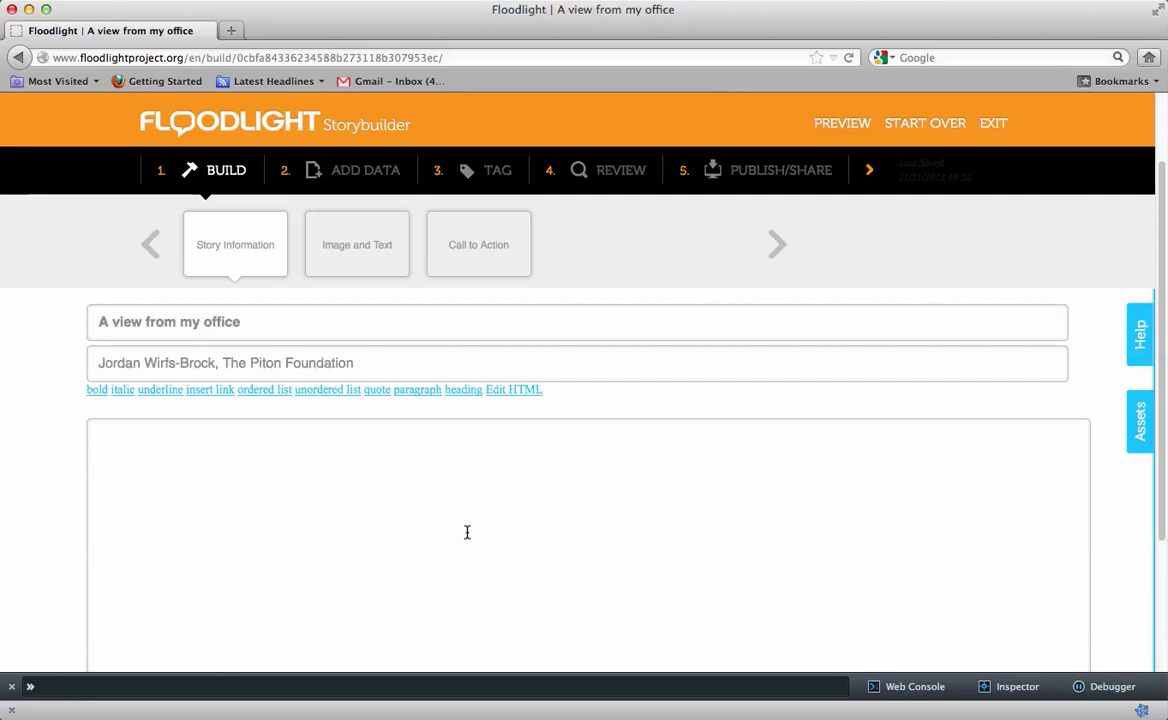
{"action": "type", "text": "I took this picture "}
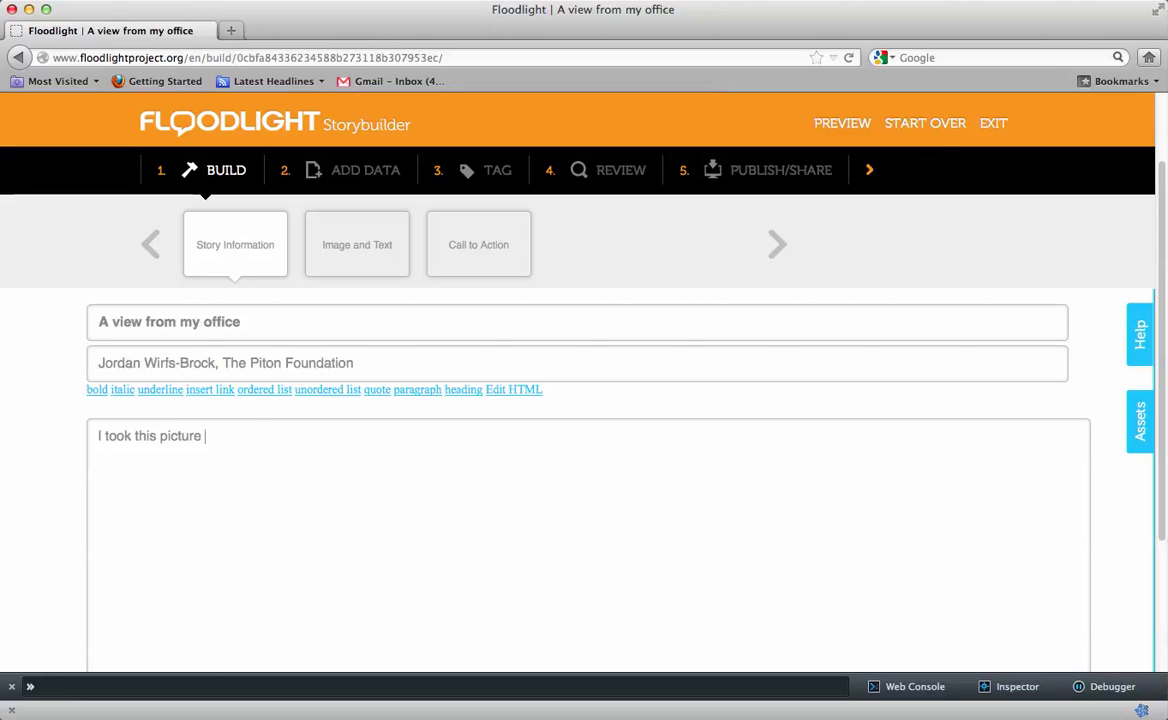
{"action": "type", "text": "at work this mornin"}
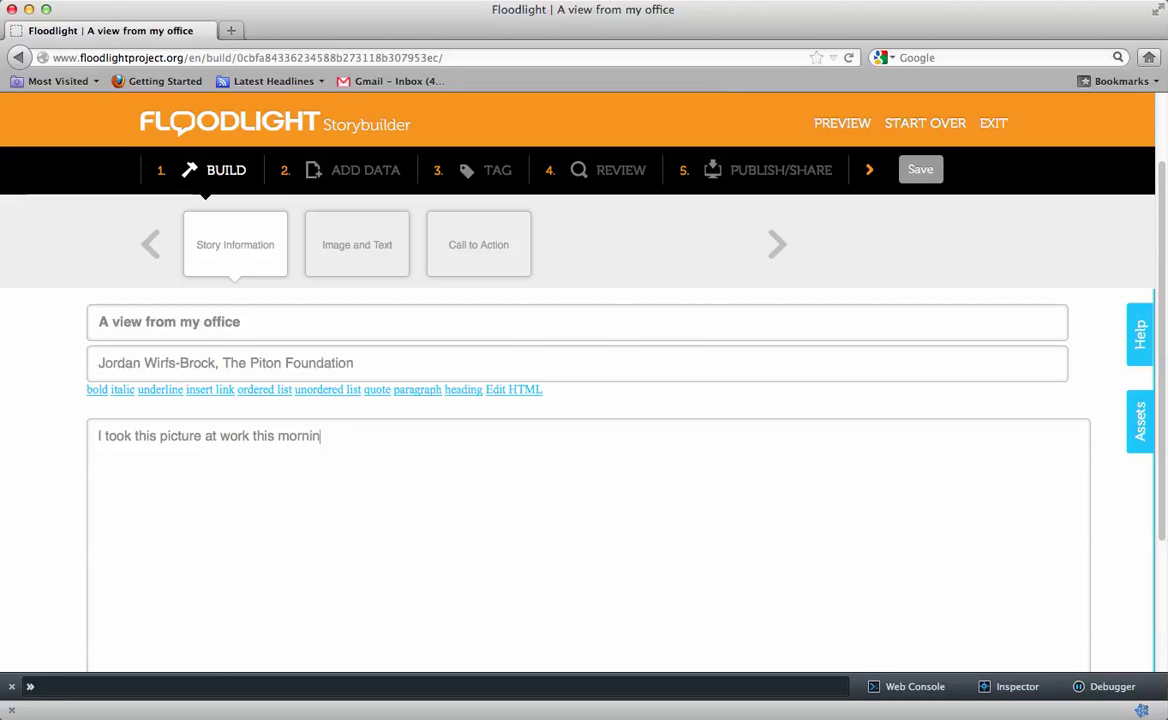
{"action": "type", "text": "g. It's a great view of "}
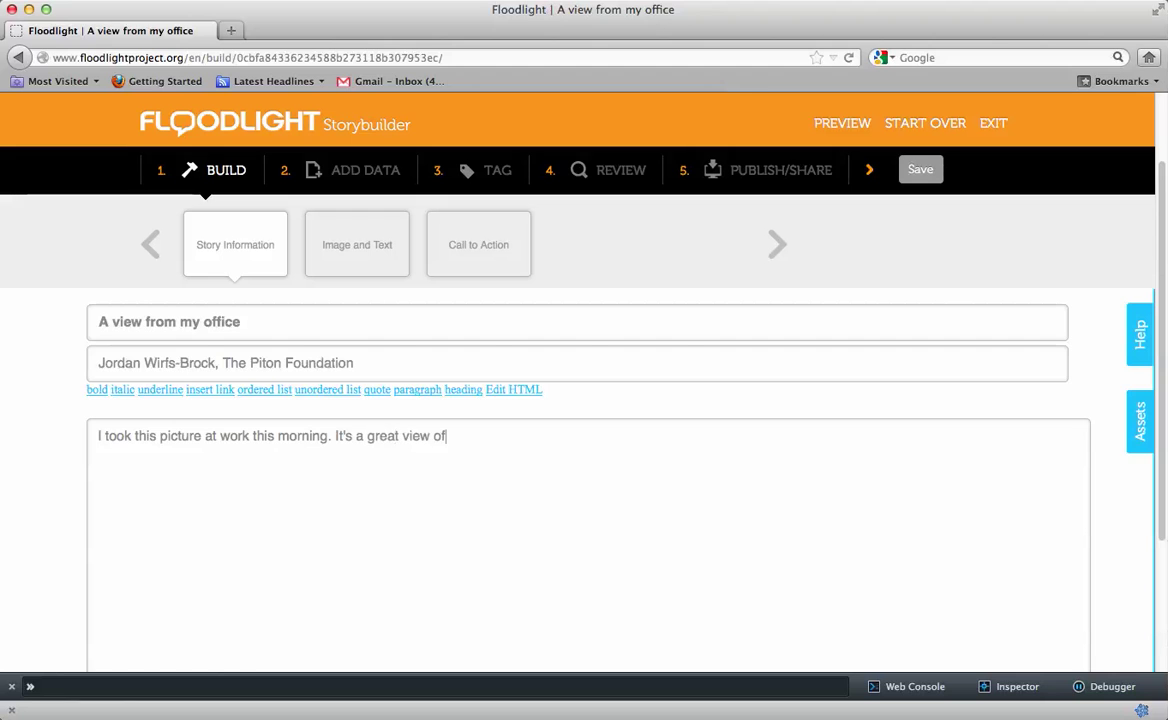
{"action": "type", "text": "metro Denver."}
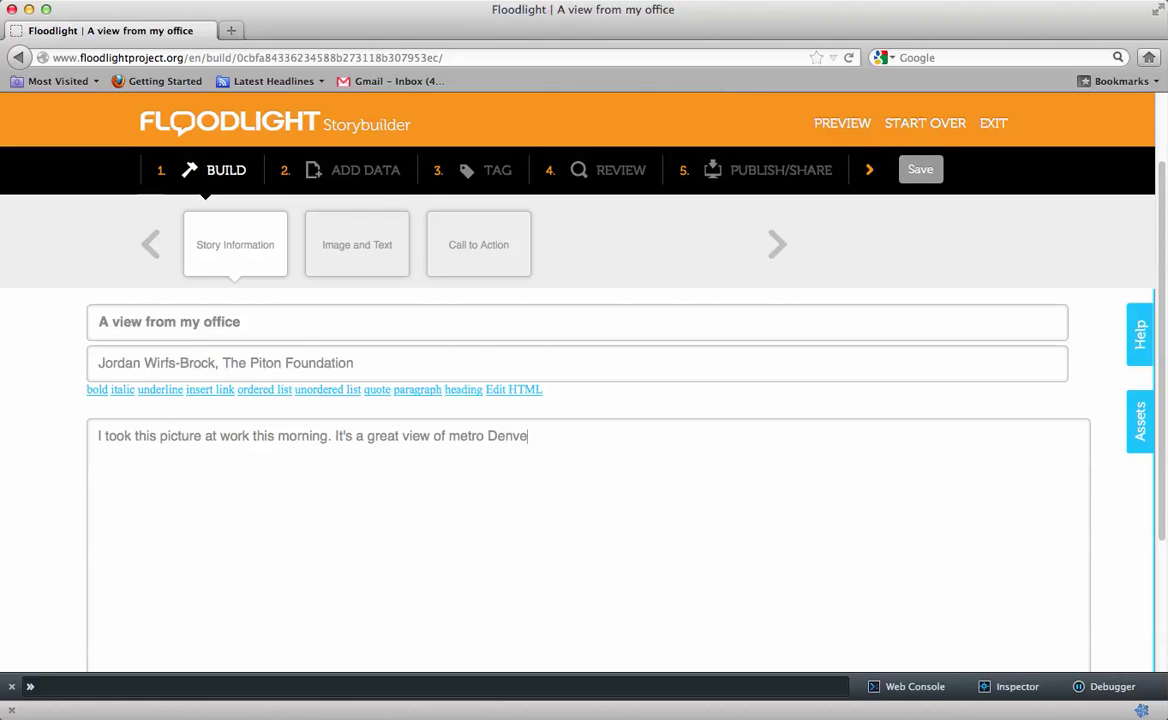
{"action": "left_click", "coordinate": [66, 470]}
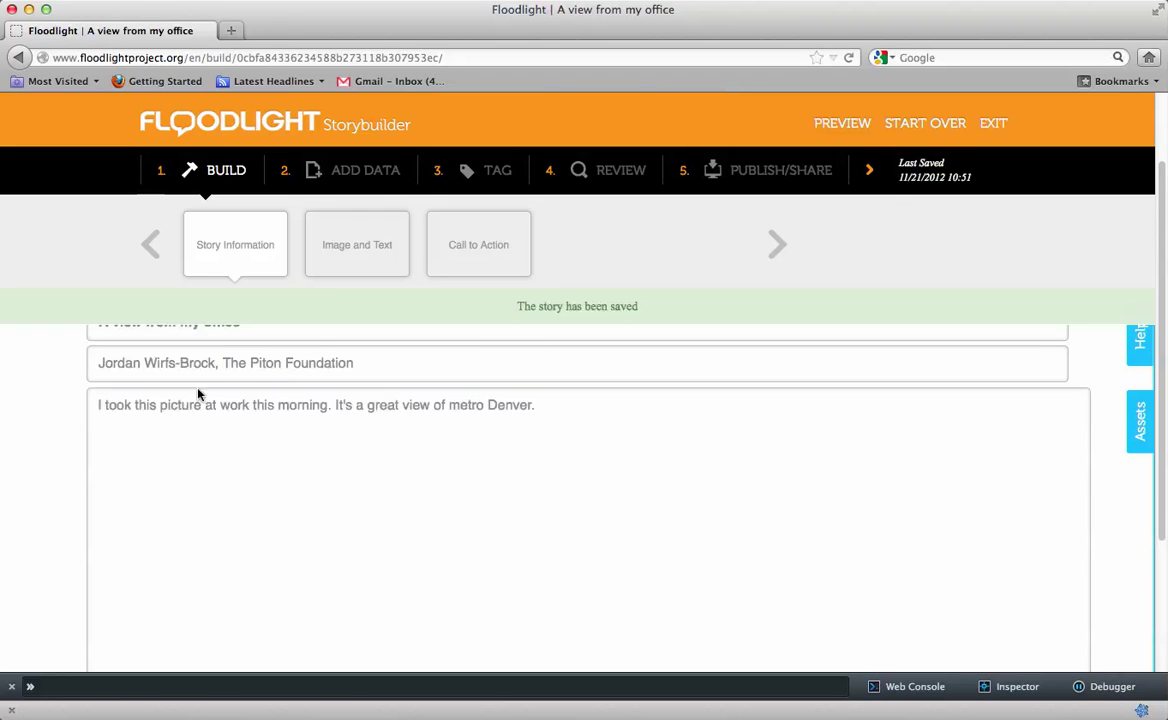
Upload 53rdfloor.jpg into the Image and Text slide's image panel and save it
{"action": "left_click", "coordinate": [349, 258]}
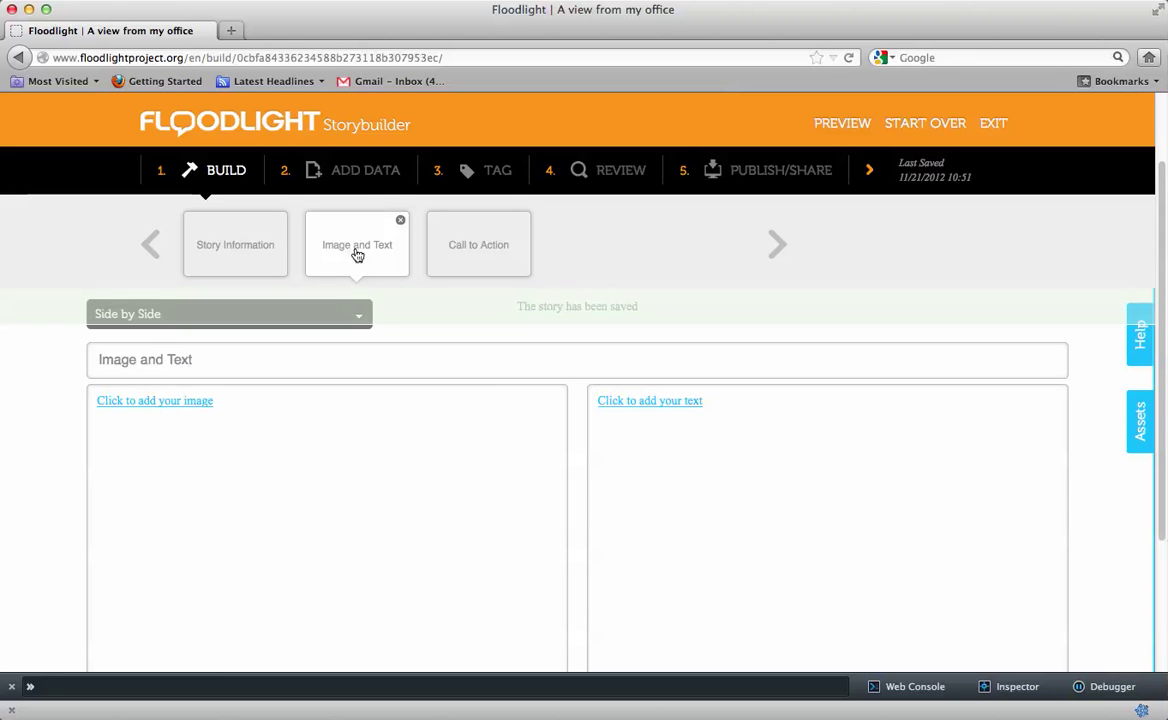
{"action": "left_click_drag", "start_coordinate": [360, 248], "coordinate": [435, 315]}
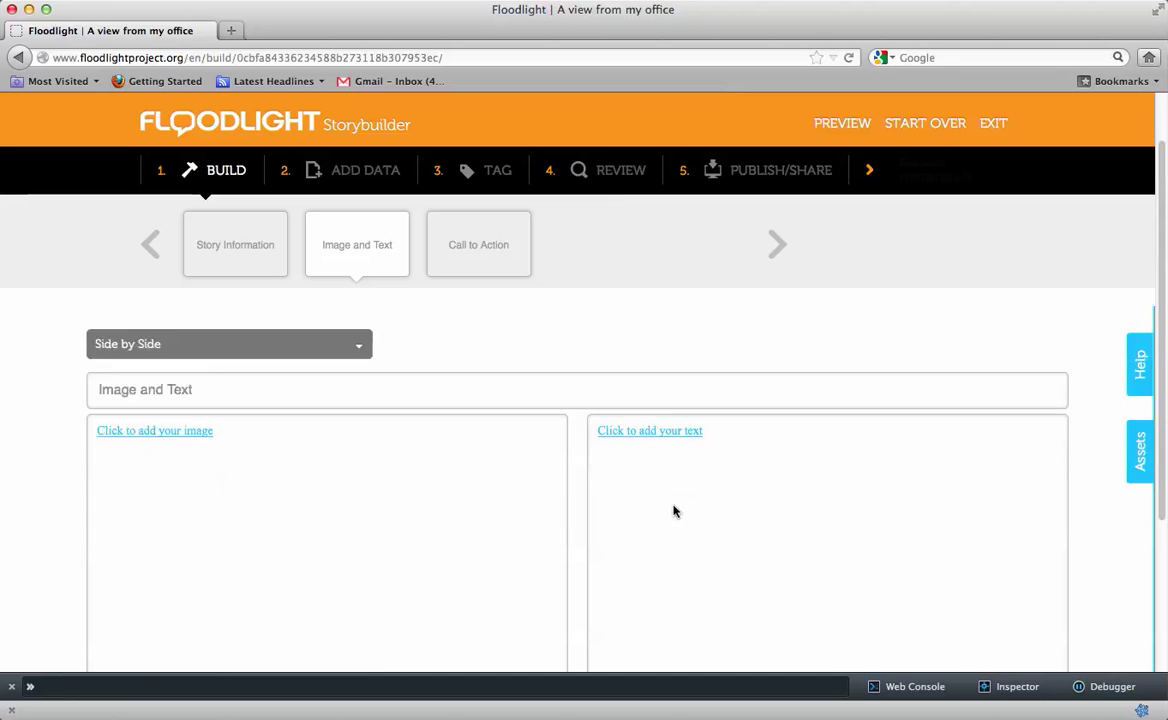
{"action": "left_click", "coordinate": [196, 359]}
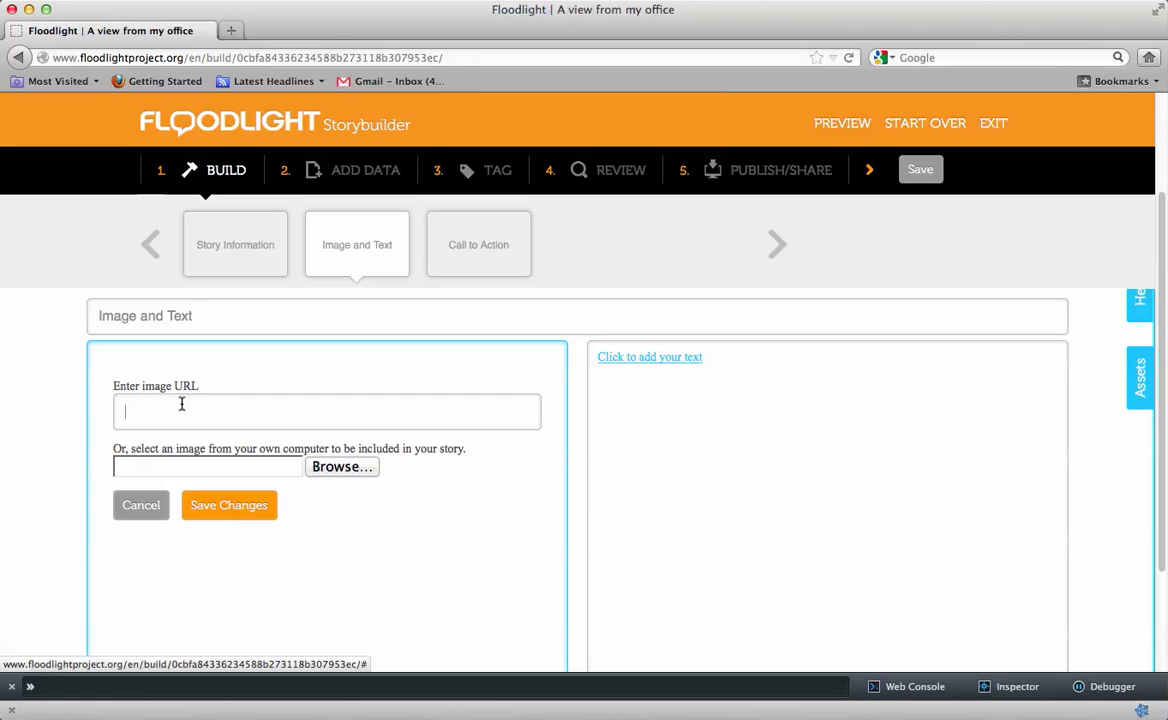
{"action": "left_click", "coordinate": [202, 468]}
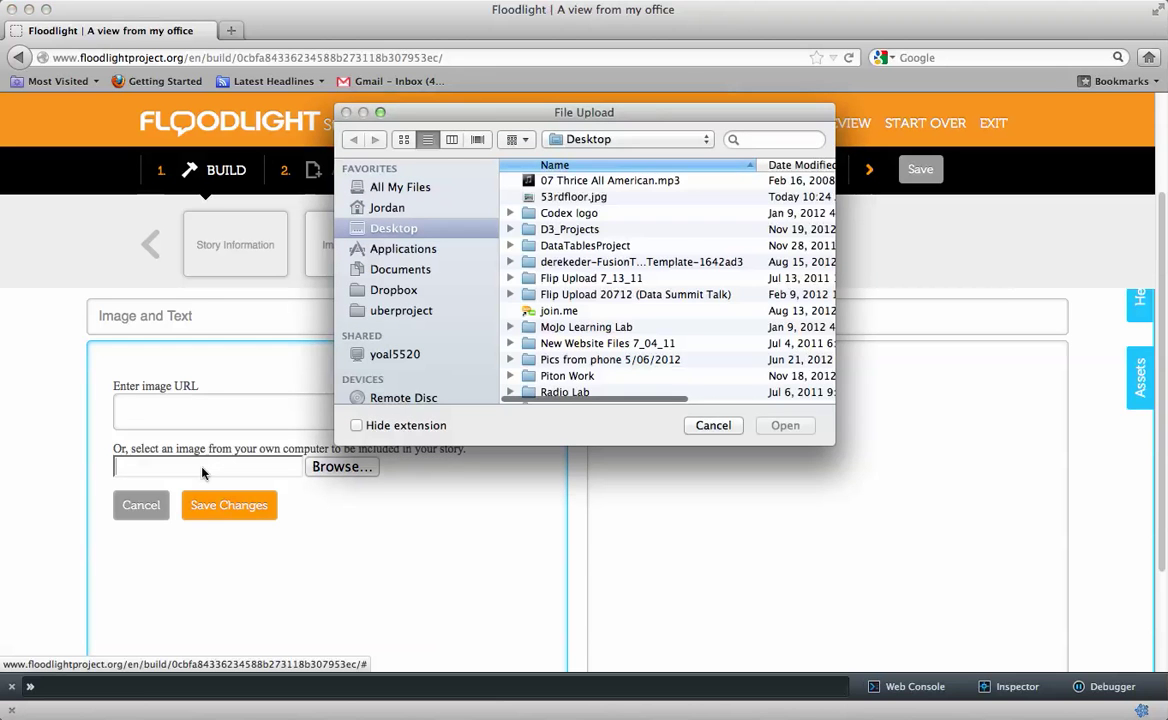
{"action": "left_click", "coordinate": [576, 198]}
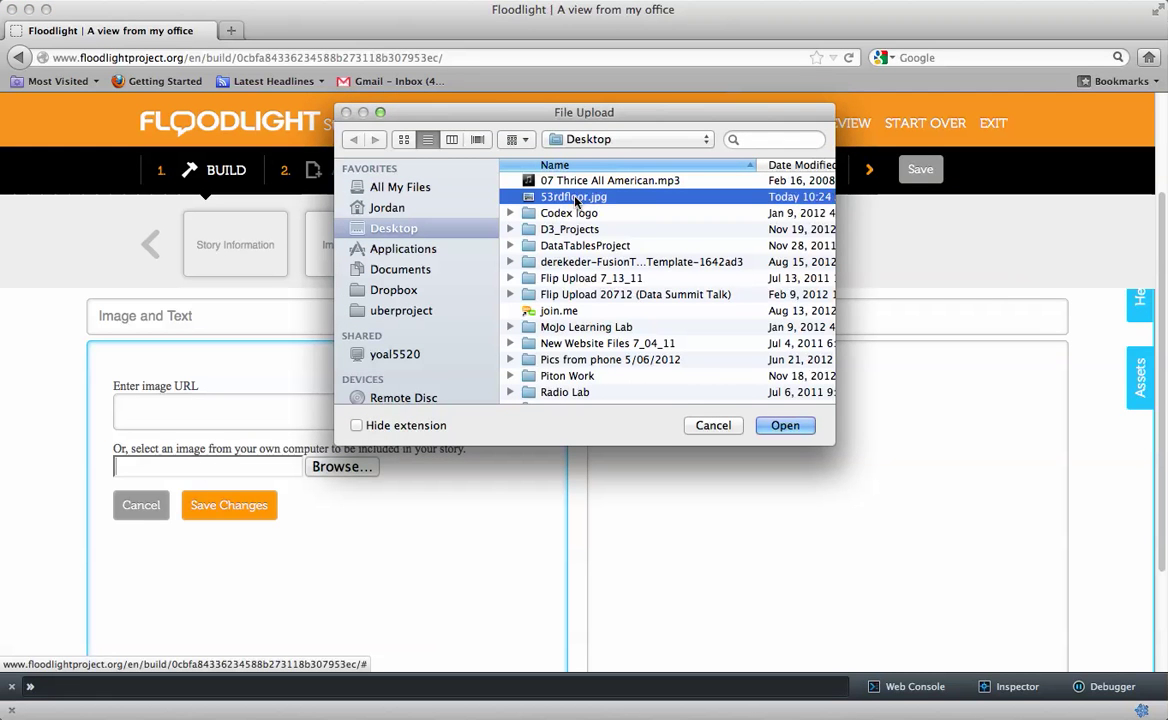
{"action": "left_click", "coordinate": [785, 425]}
{"action": "left_click", "coordinate": [245, 511]}
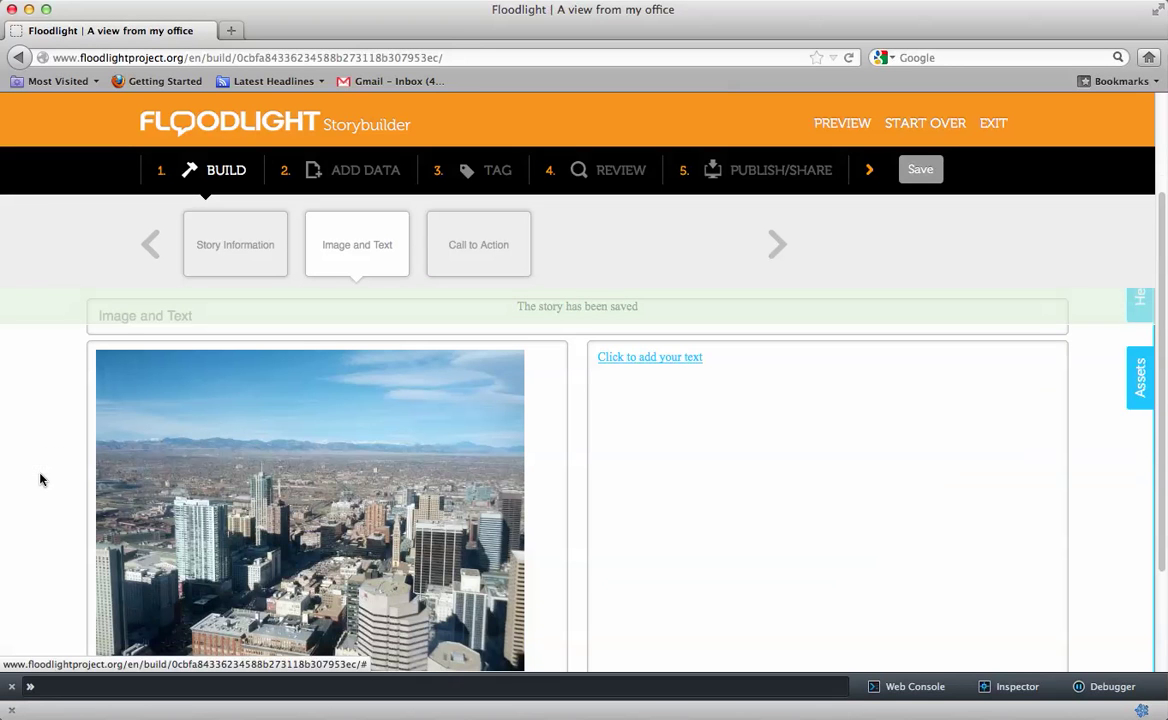
{"action": "scroll", "coordinate": [40, 478], "scroll_direction": "down", "scroll_amount": 2}
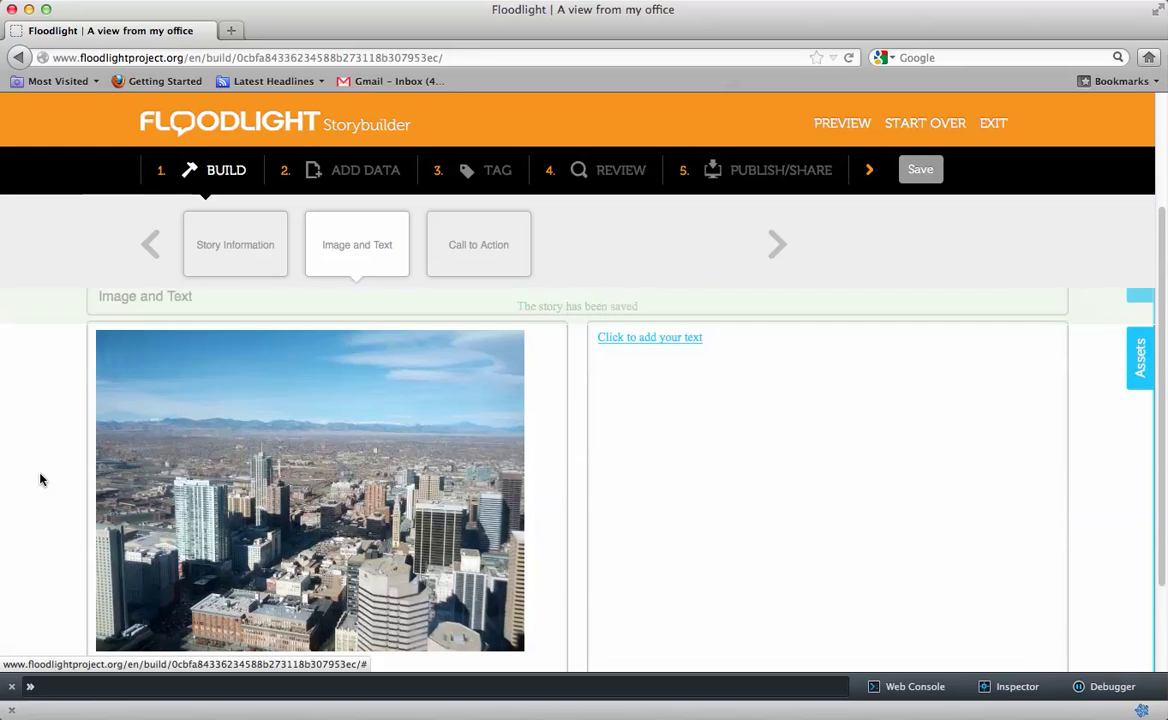
Add a caption about the Piton offices view, Rocky Mountains, smog and clouds from the 53rd floor
{"action": "left_click", "coordinate": [688, 339]}
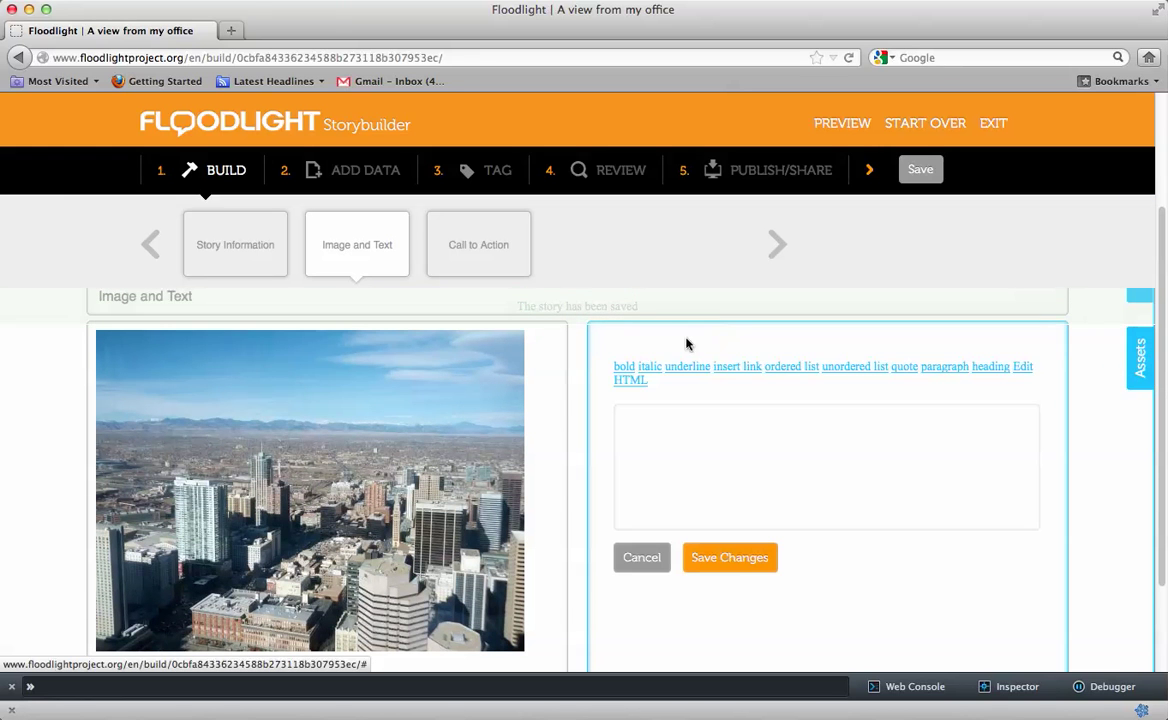
{"action": "type", "text": "This"}
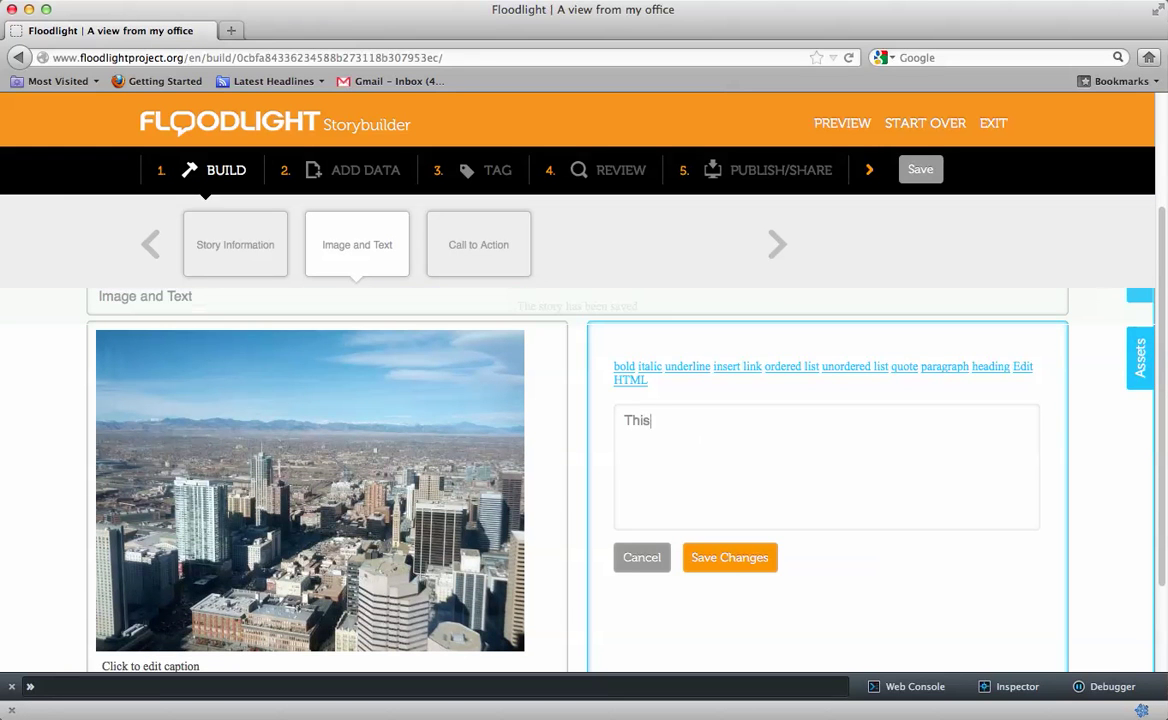
{"action": "type", "text": " is the view from the P"}
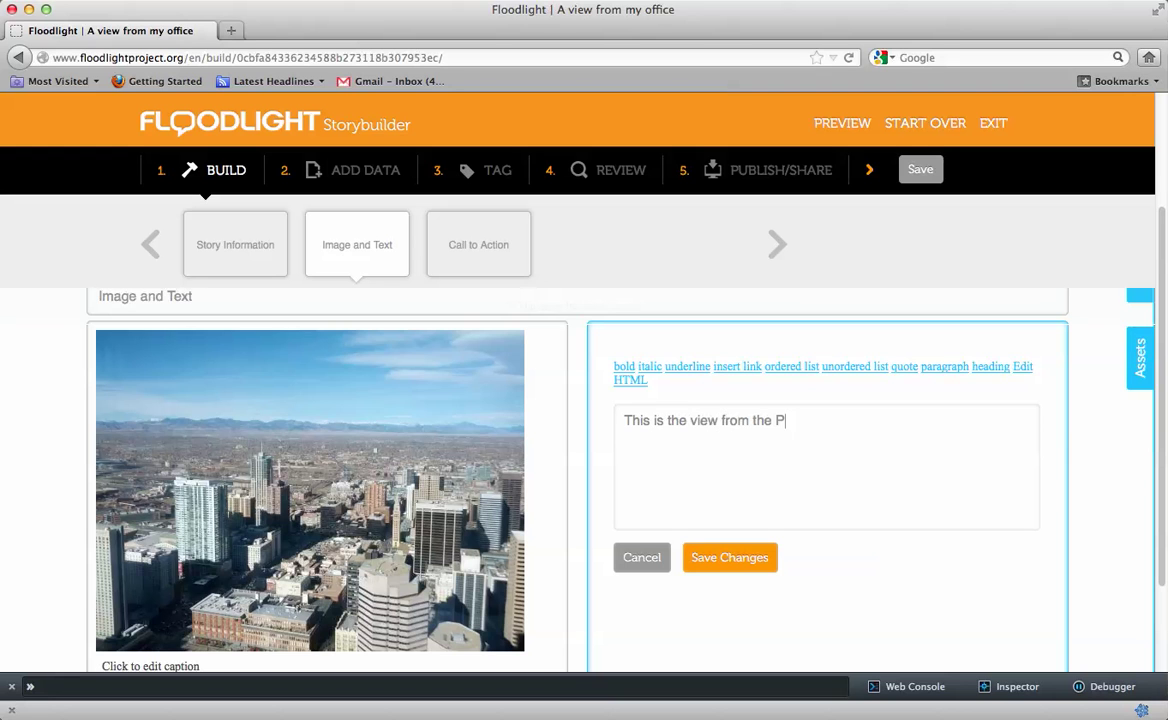
{"action": "type", "text": "iton offices. You can see t"}
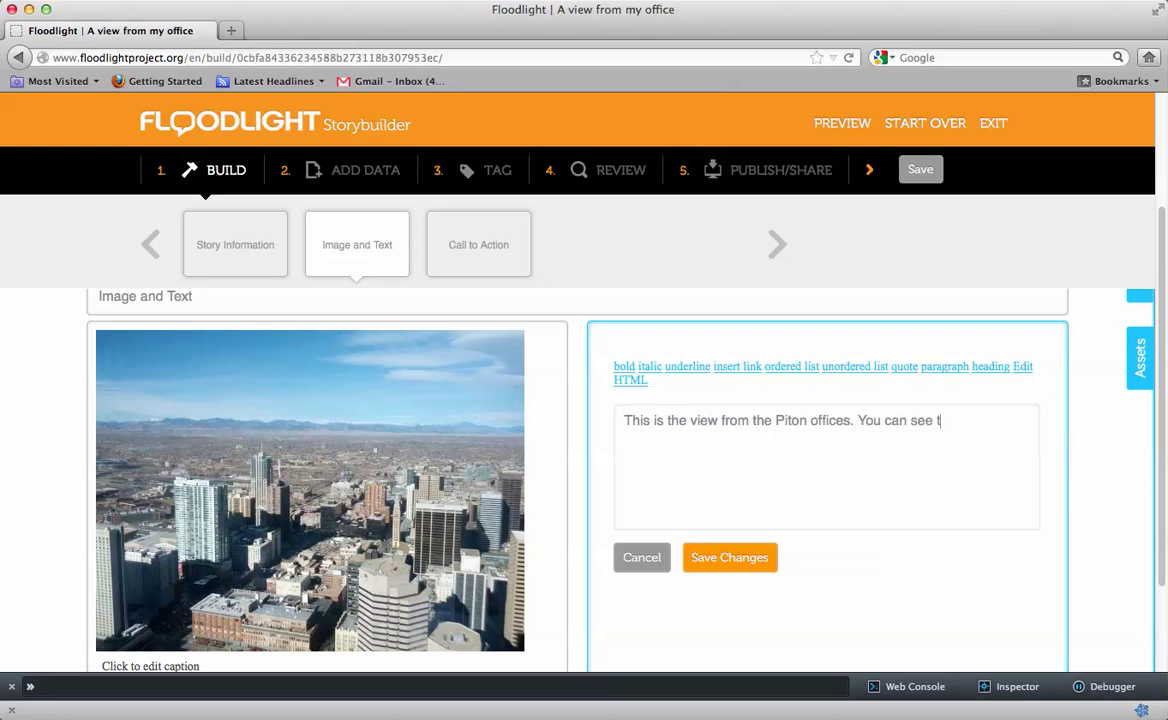
{"action": "type", "text": "he Rocky Mountains i"}
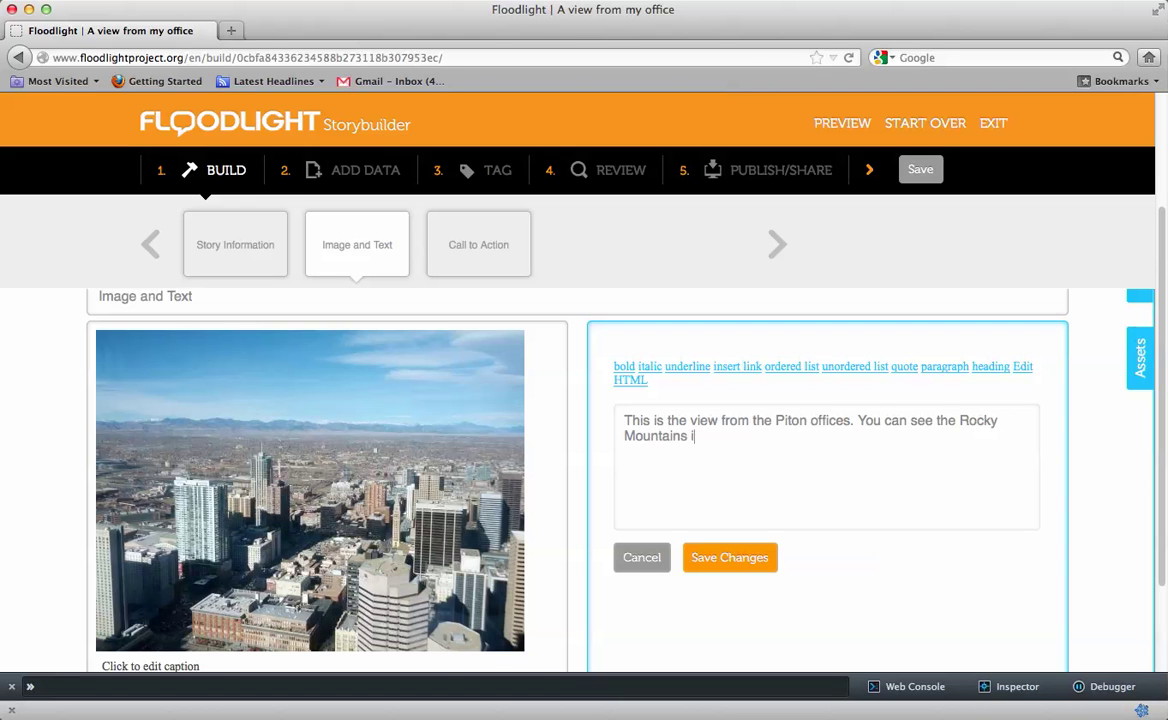
{"action": "type", "text": "n the background. It"}
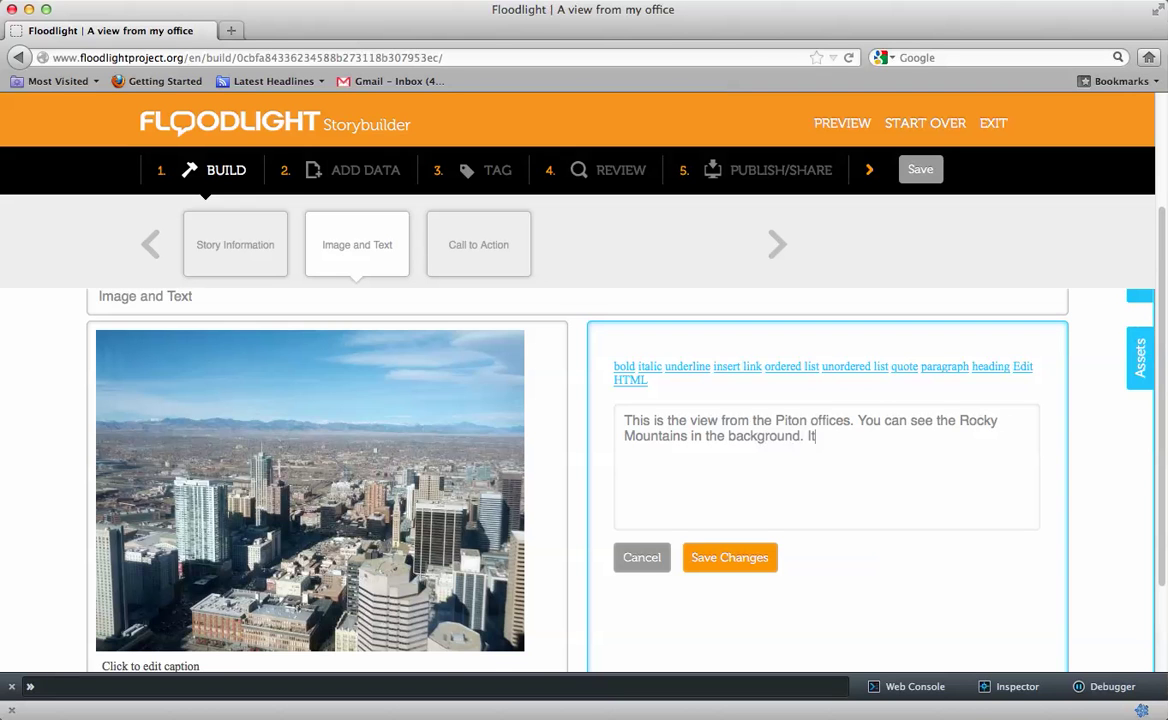
{"action": "type", "text": "'s sunny today, but s"}
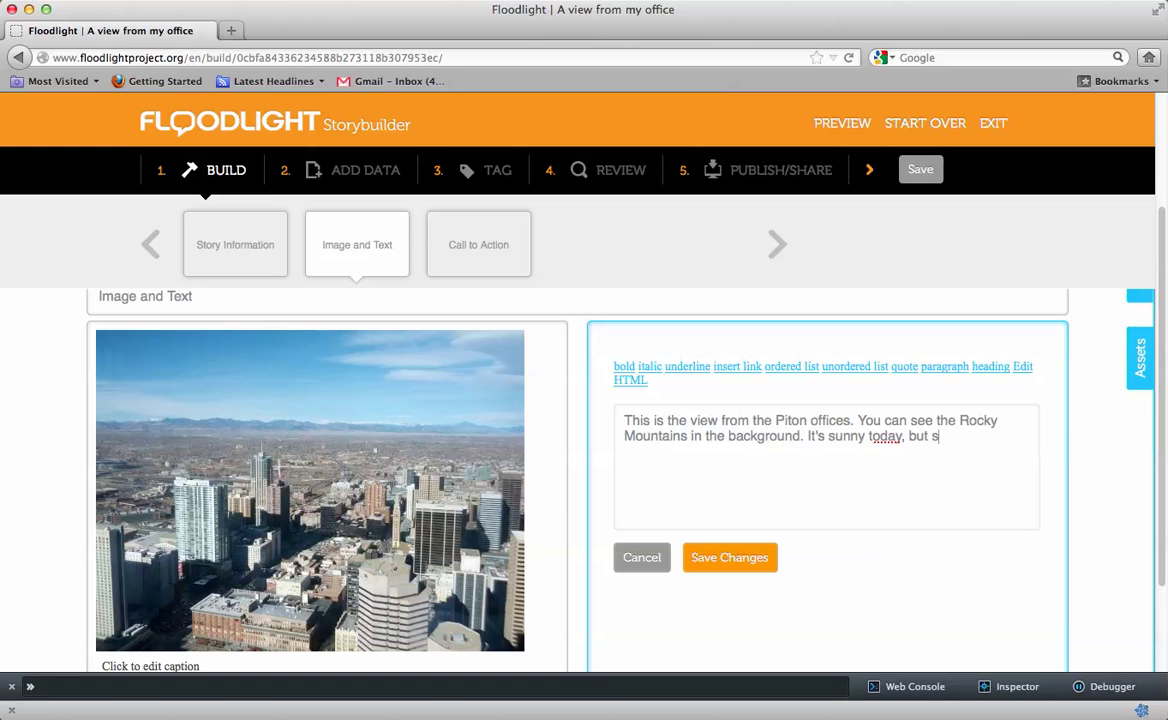
{"action": "type", "text": "ometimes we can see"}
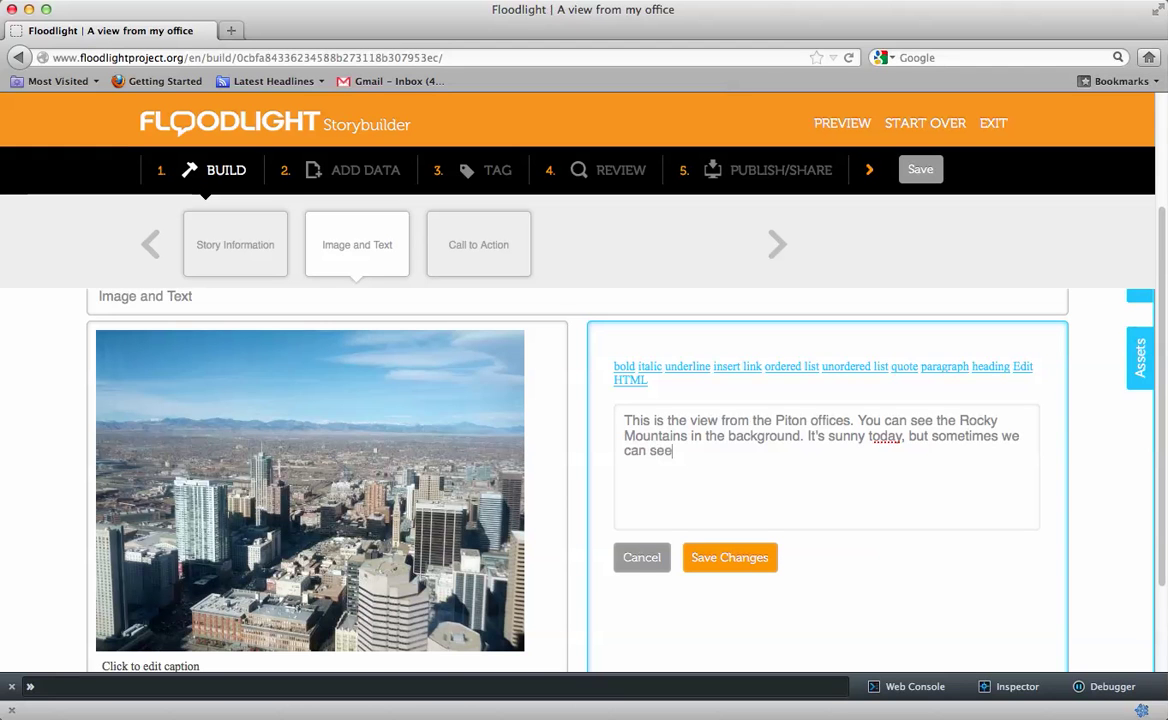
{"action": "type", "text": " smog, wea"}
{"action": "key", "text": "BackSpace"}
{"action": "key", "text": "BackSpace"}
{"action": "key", "text": "BackSpace"}
{"action": "type", "text": "clouds, and"}
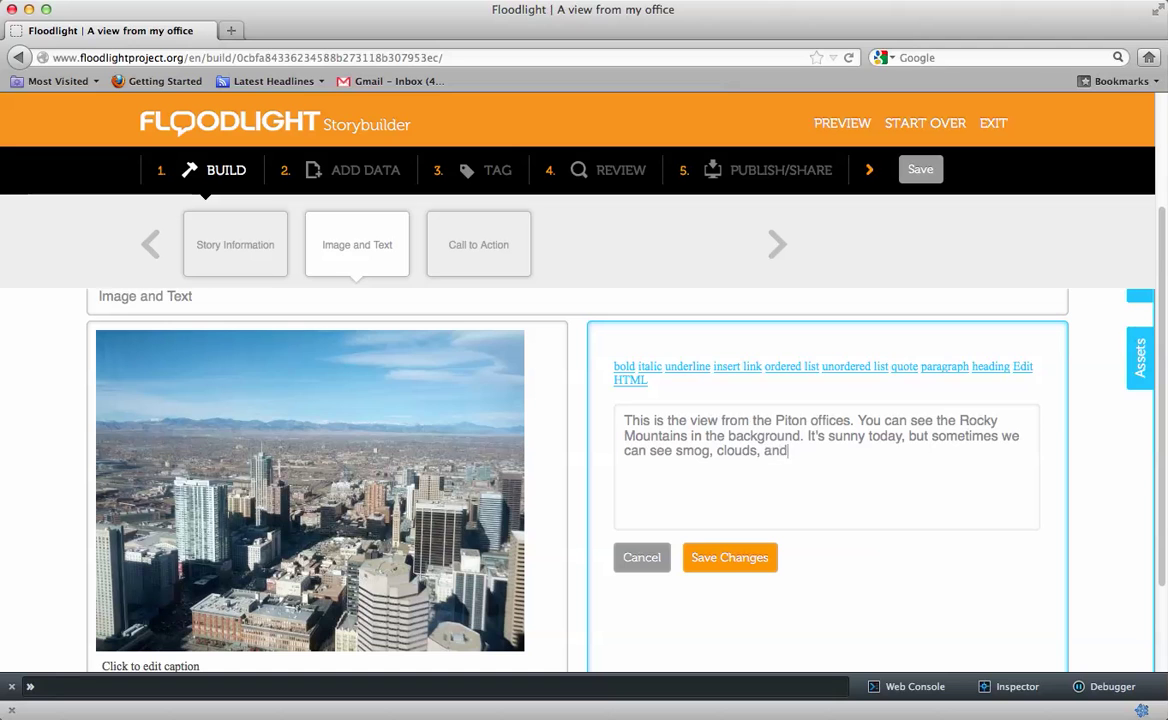
{"action": "type", "text": " other things from the 53rd floor."}
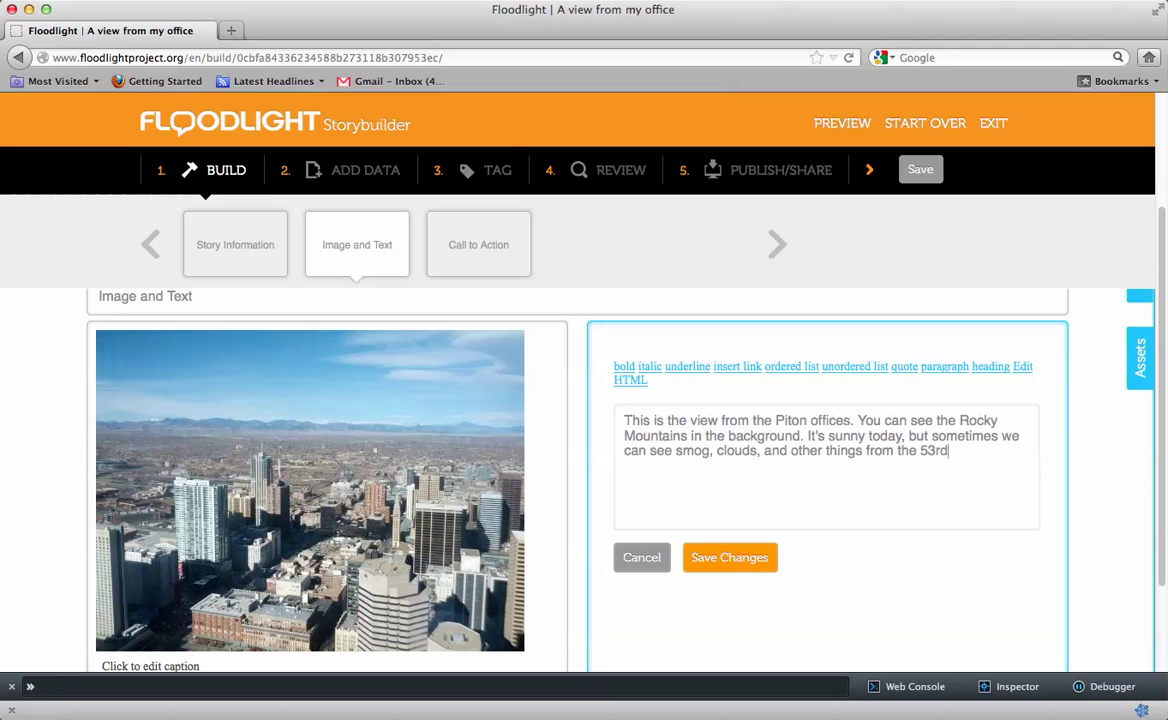
{"action": "left_click", "coordinate": [729, 558]}
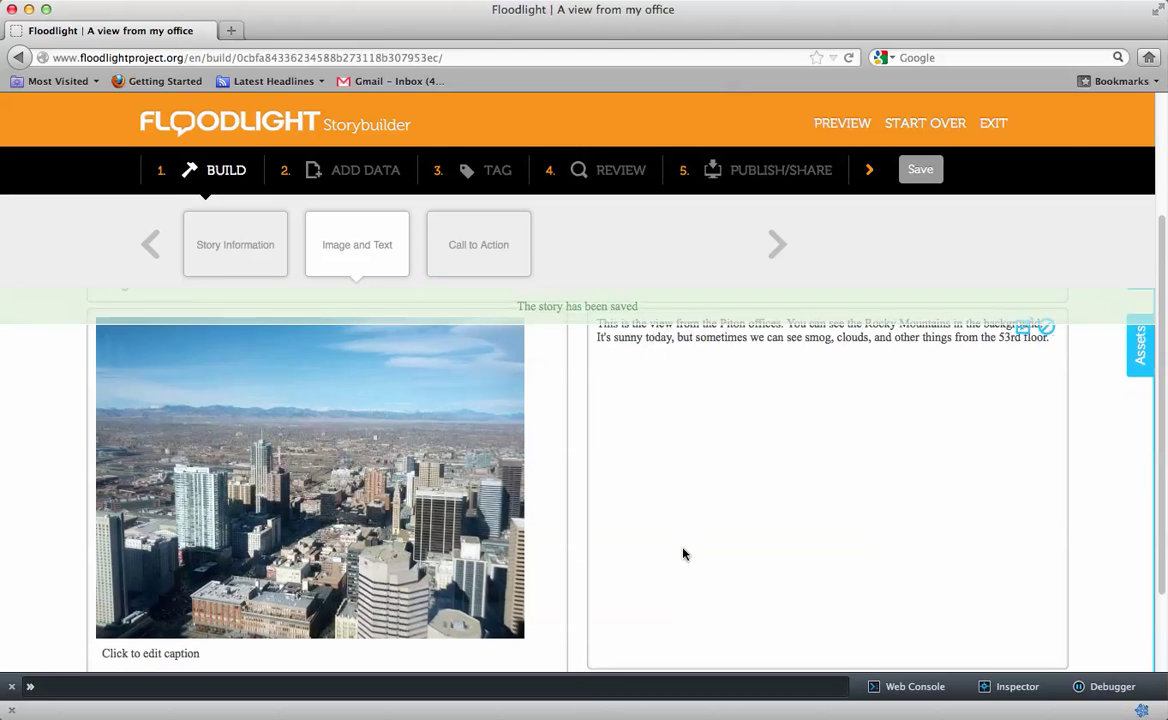
Delete the 'Image and Text' title from the photo slide, leaving it untitled
{"action": "left_click_drag", "start_coordinate": [224, 388], "coordinate": [94, 388]}
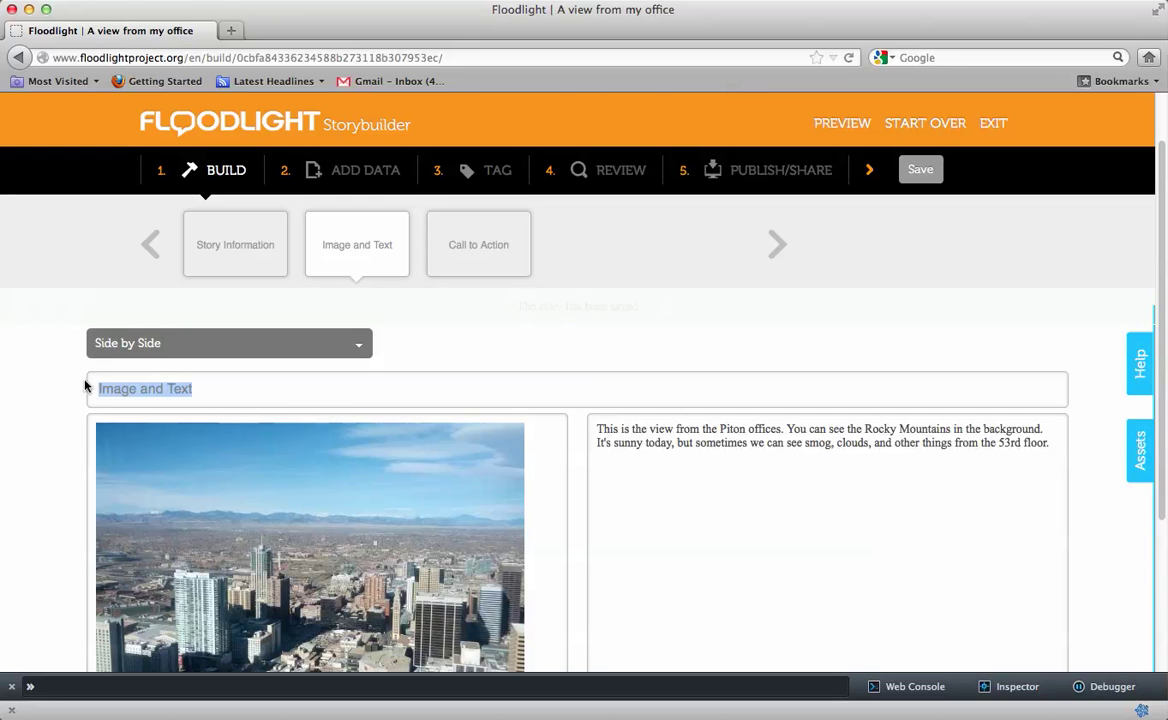
{"action": "key", "text": "BackSpace"}
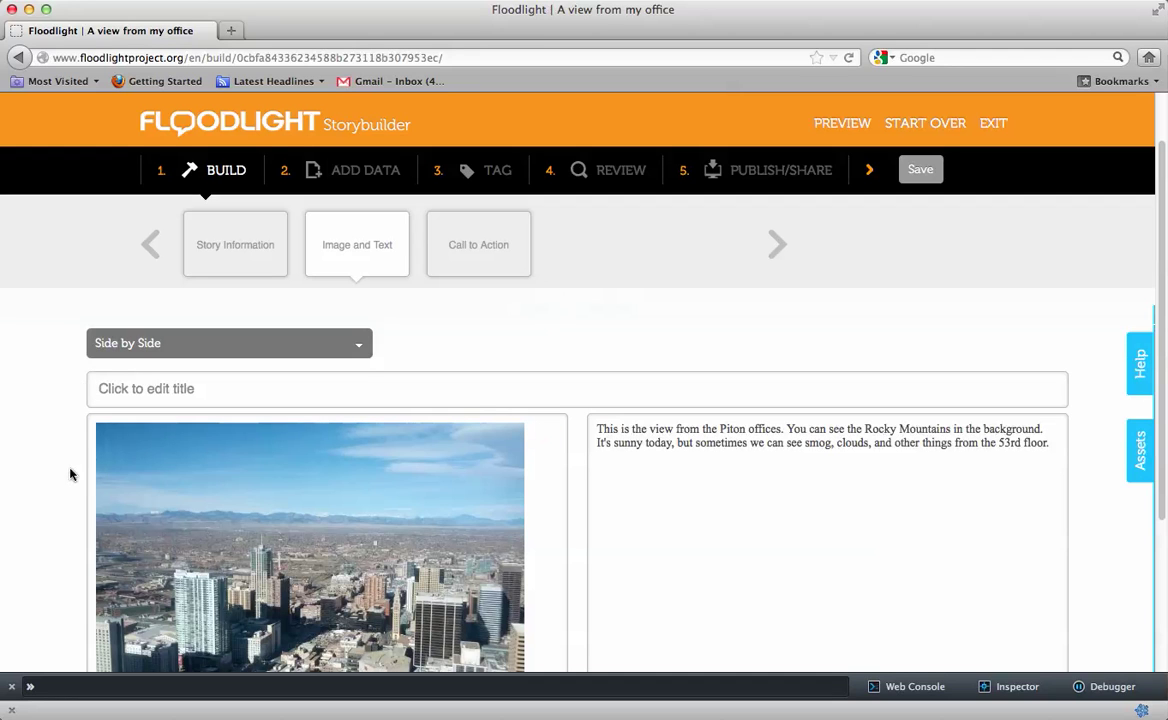
{"action": "mouse_move", "coordinate": [376, 234]}
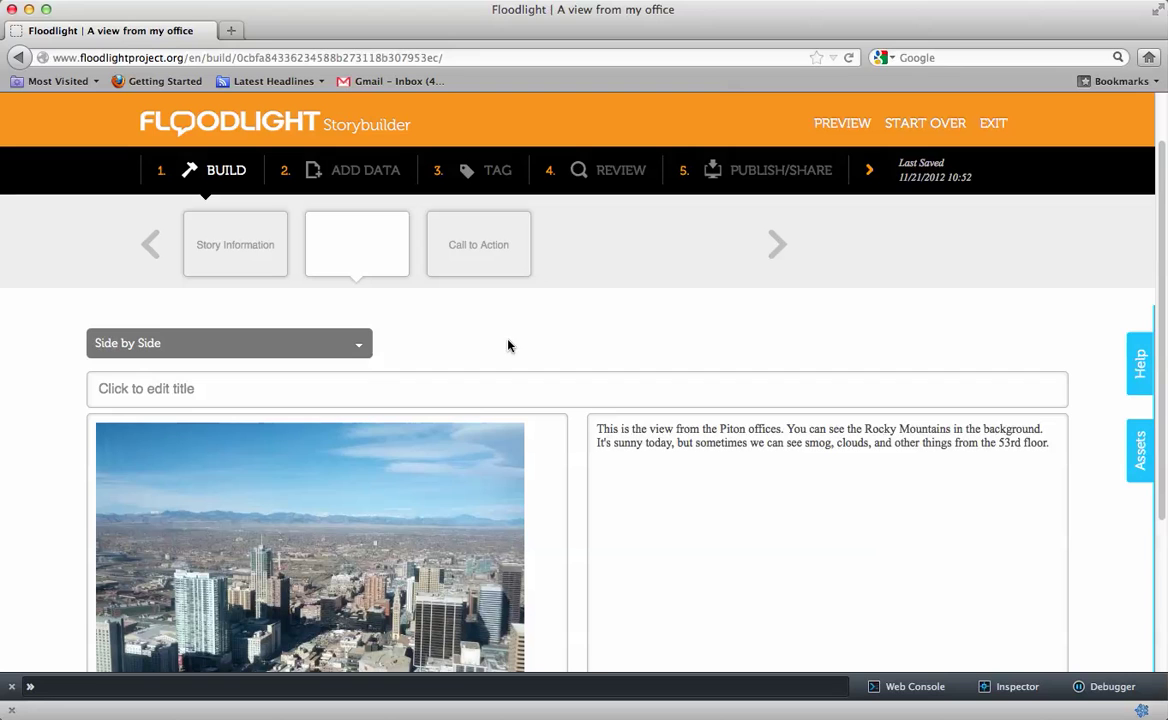
{"action": "double_click", "coordinate": [479, 250]}
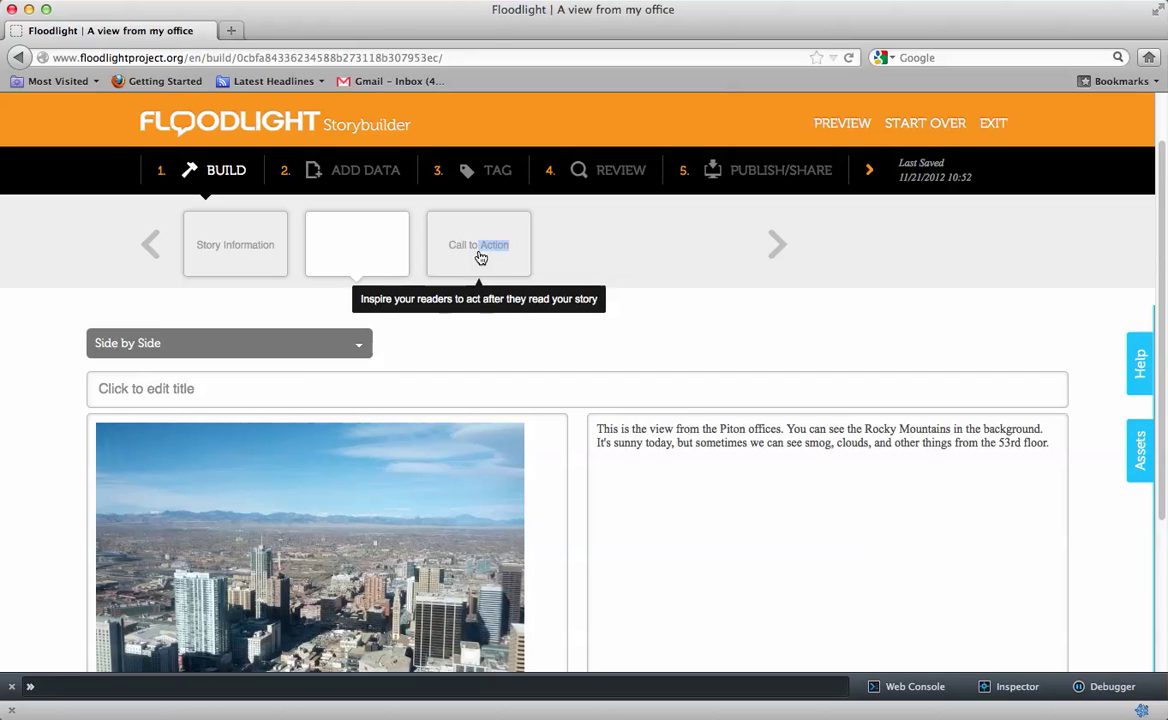
Write the Piton Foundation call to action and link 'visiting our website' to piton.org
{"action": "left_click", "coordinate": [481, 256]}
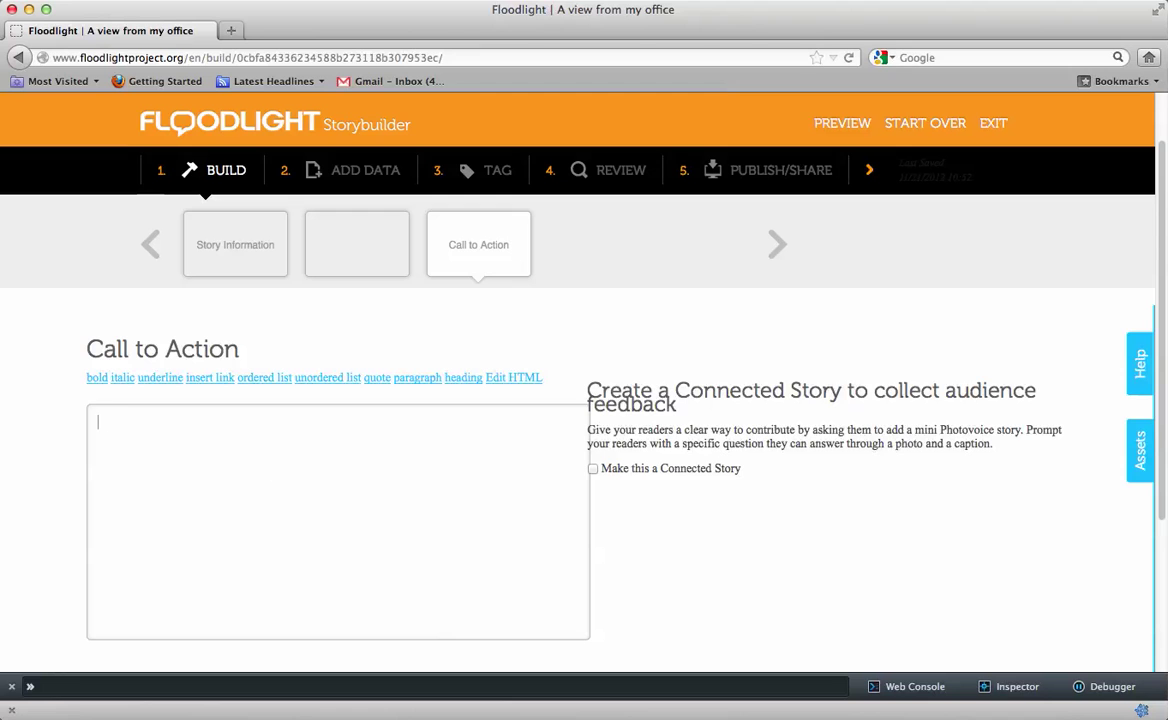
{"action": "type", "text": "Find out more about"}
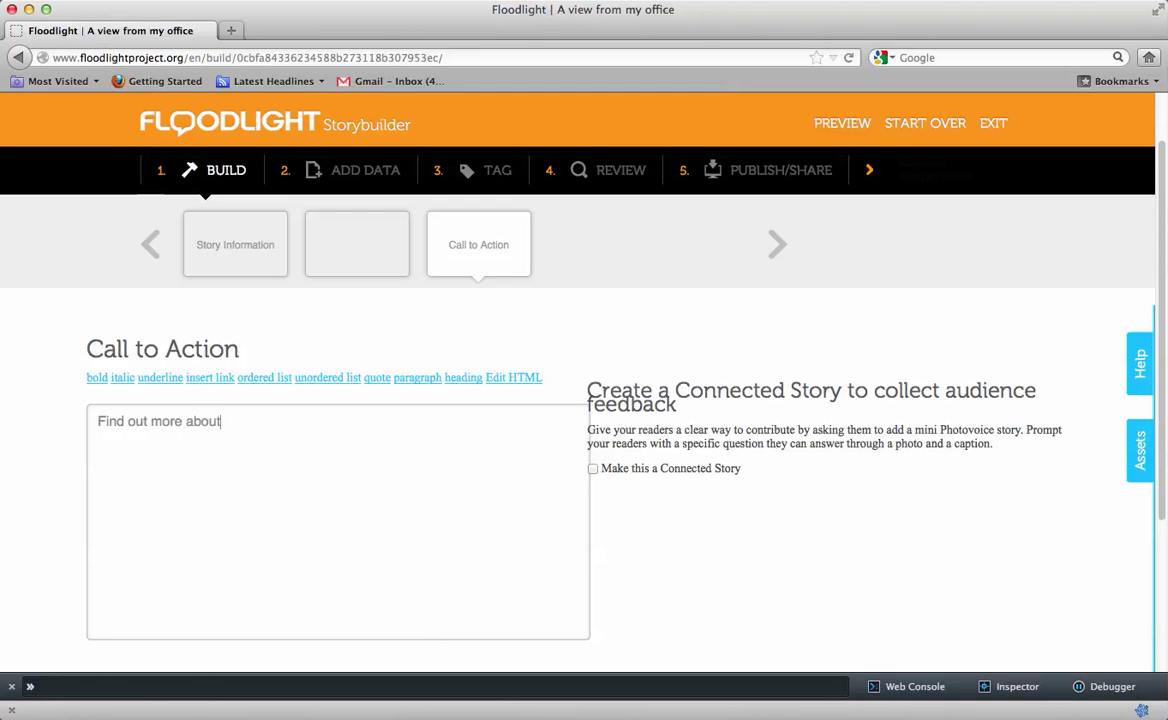
{"action": "type", "text": " the Piton Foundation by visiting"}
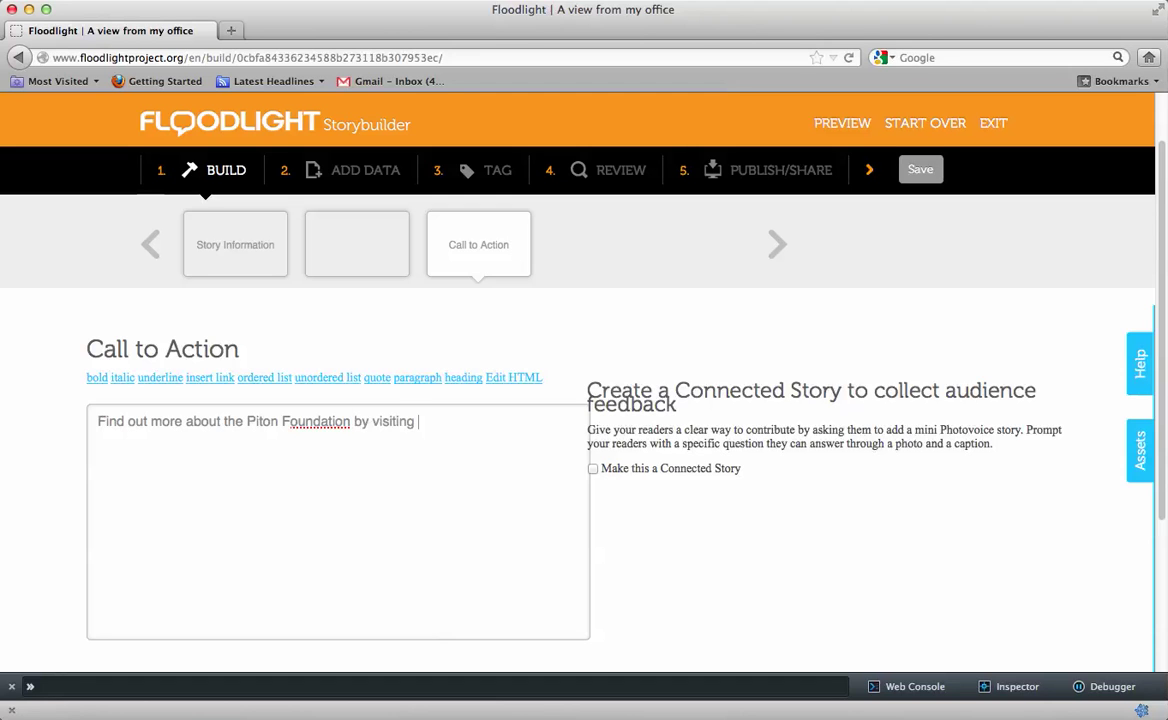
{"action": "type", "text": " our website."}
{"action": "left_click_drag", "start_coordinate": [505, 424], "coordinate": [376, 424]}
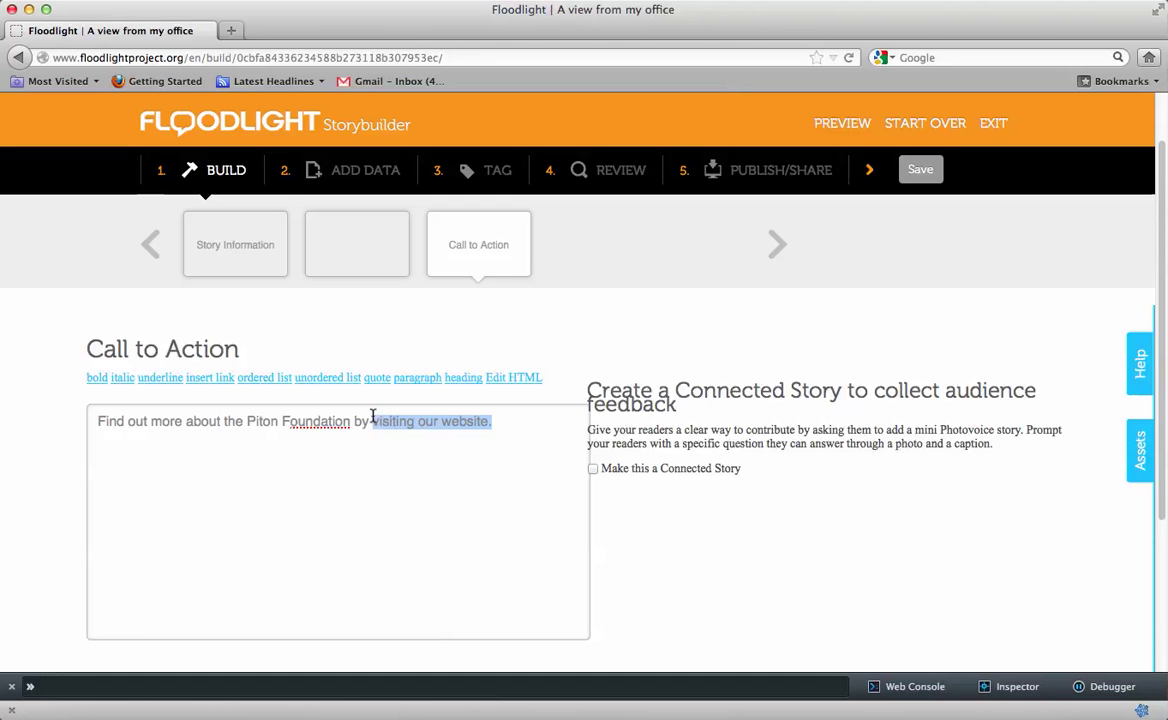
{"action": "left_click", "coordinate": [213, 381]}
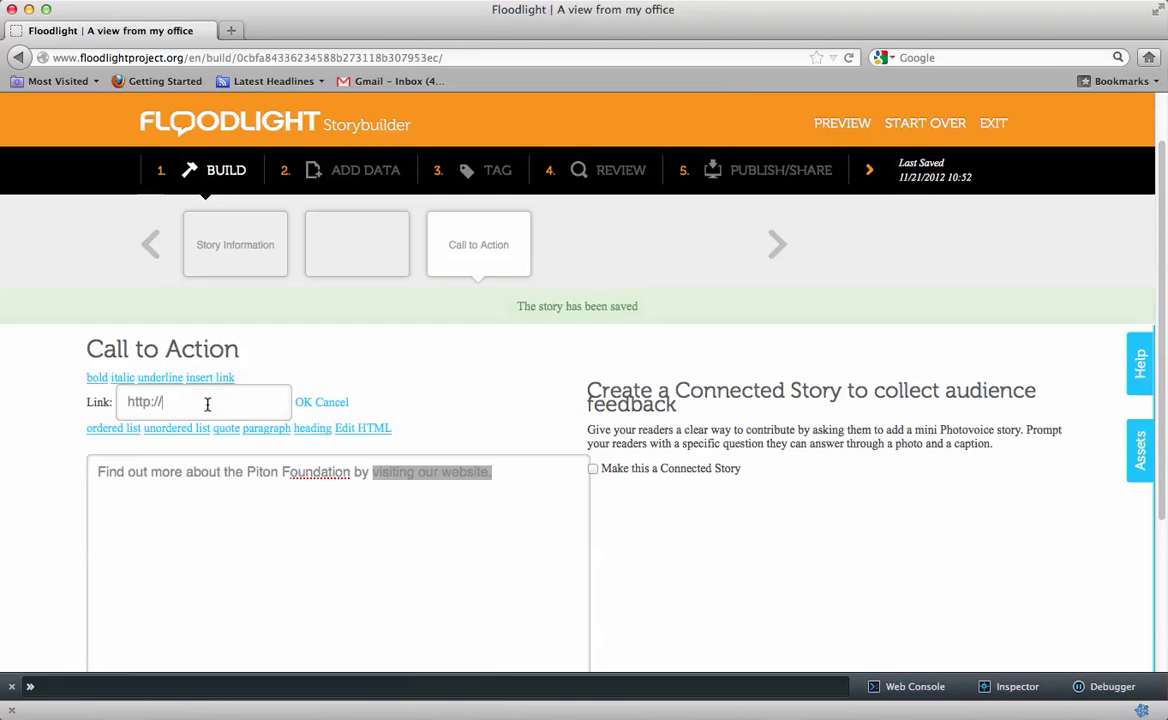
{"action": "type", "text": "piton.org"}
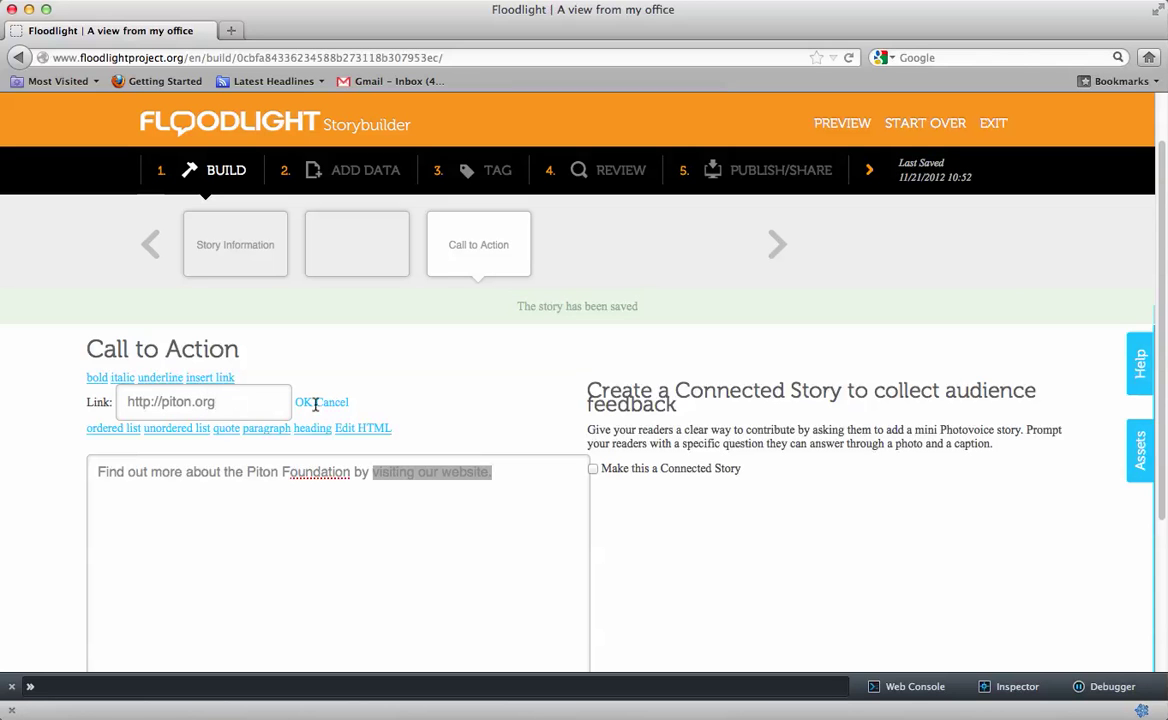
{"action": "left_click", "coordinate": [303, 403]}
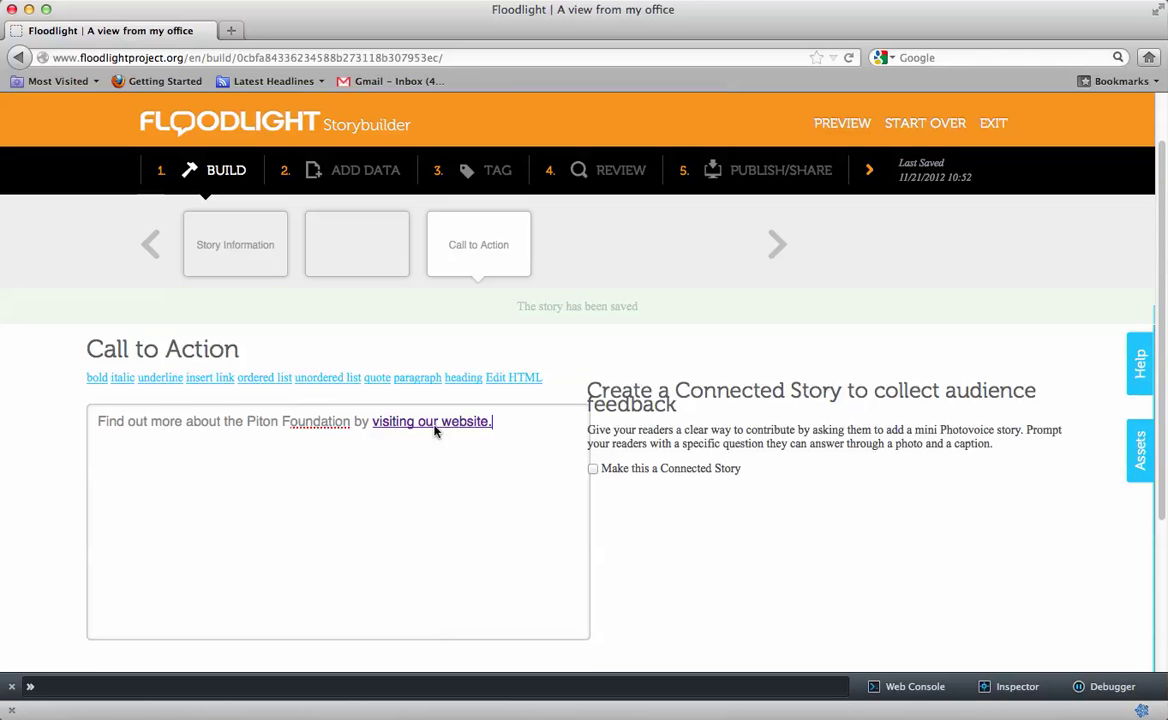
{"action": "left_click", "coordinate": [62, 467]}
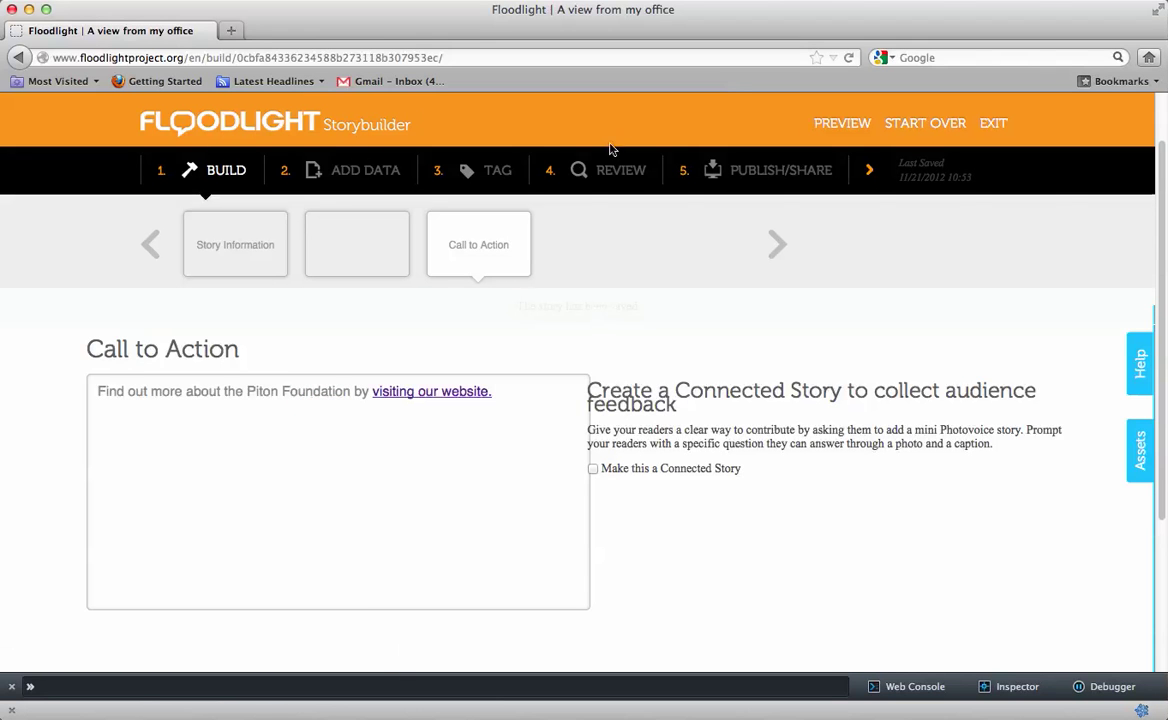
Go to the ADD DATA step's Data Sets page
{"action": "left_click", "coordinate": [349, 176]}
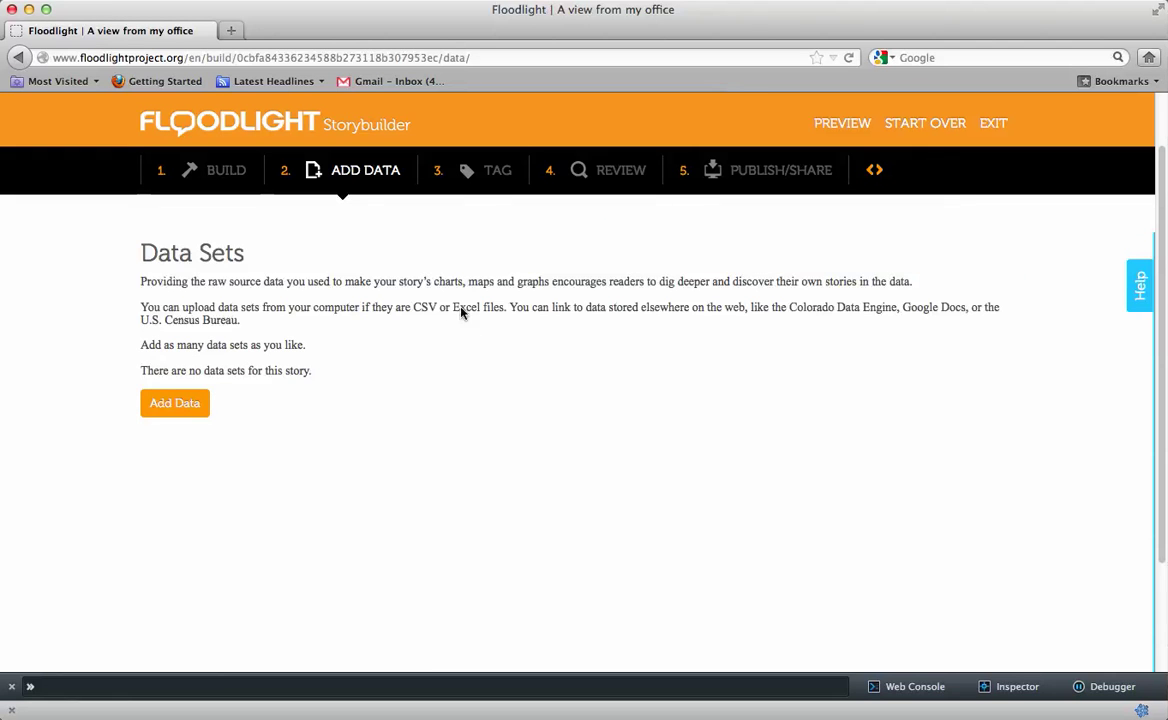
On the Tag step, tag the story with the Education topic
{"action": "left_click", "coordinate": [466, 172]}
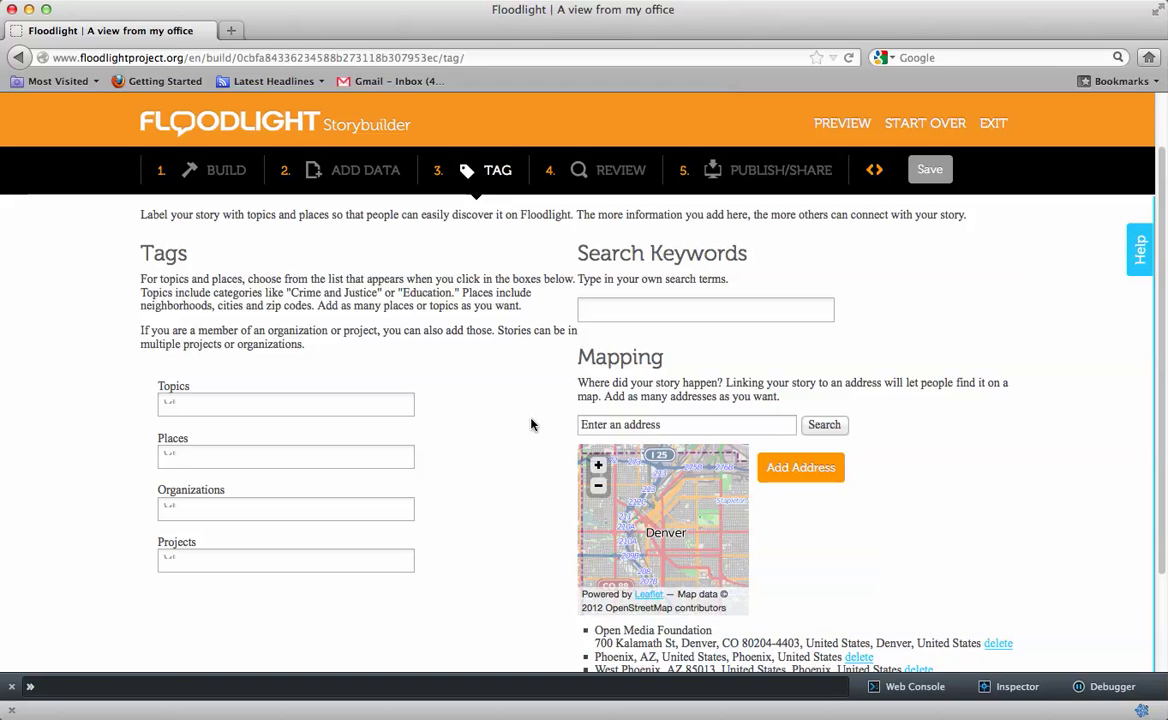
{"action": "left_click", "coordinate": [310, 400]}
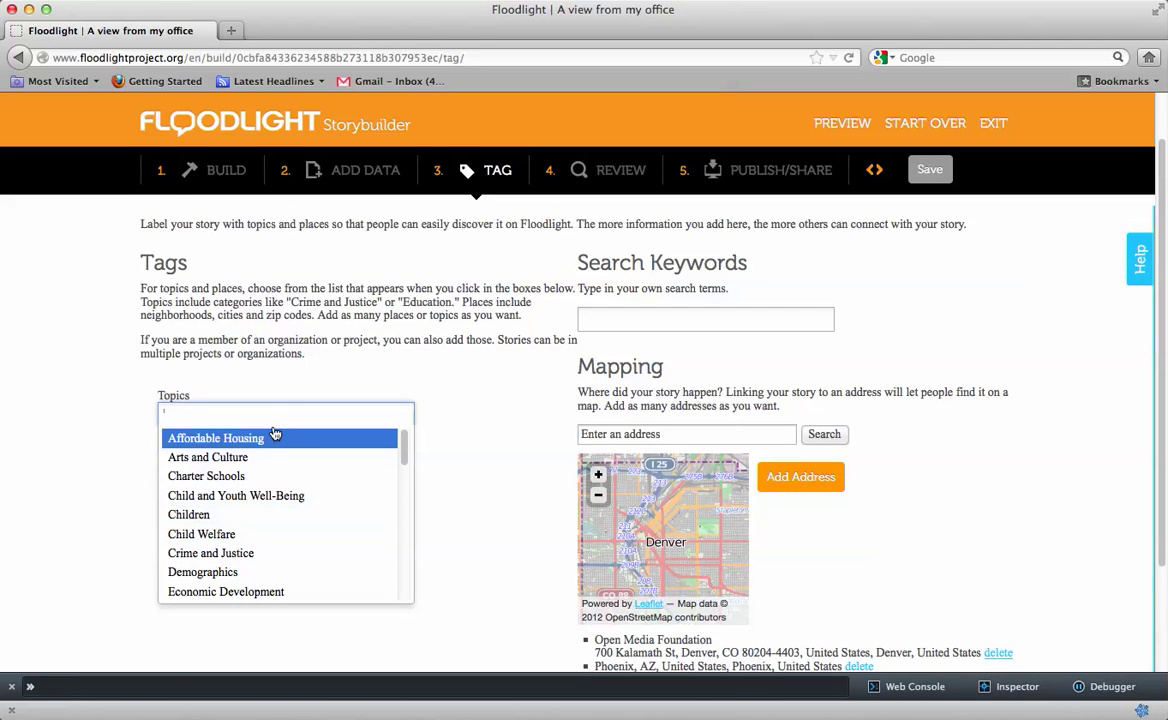
{"action": "type", "text": "education"}
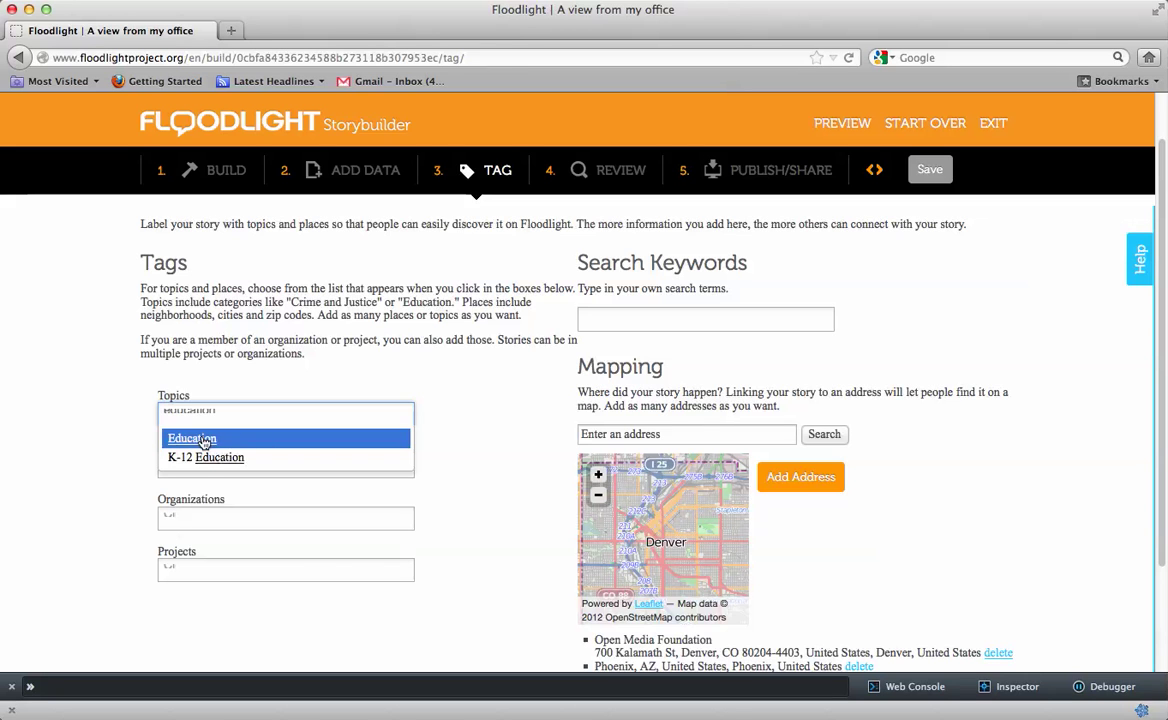
{"action": "left_click", "coordinate": [201, 438]}
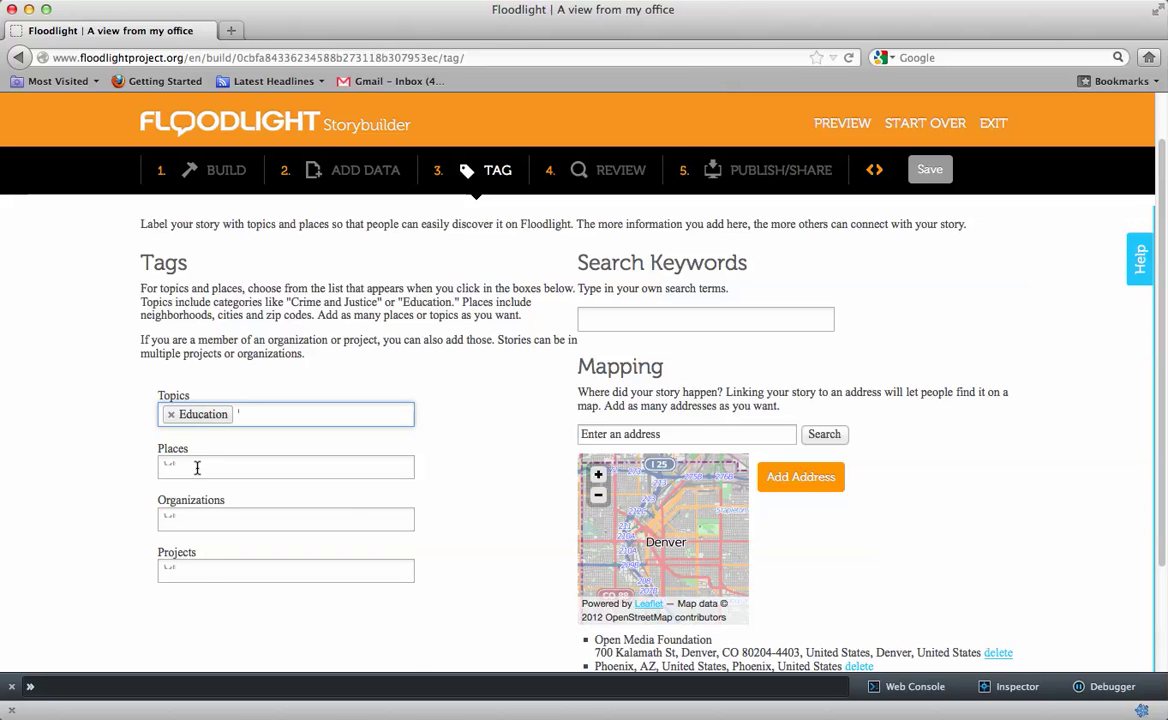
Add Denver and Central Business as place tags
{"action": "left_click", "coordinate": [197, 468]}
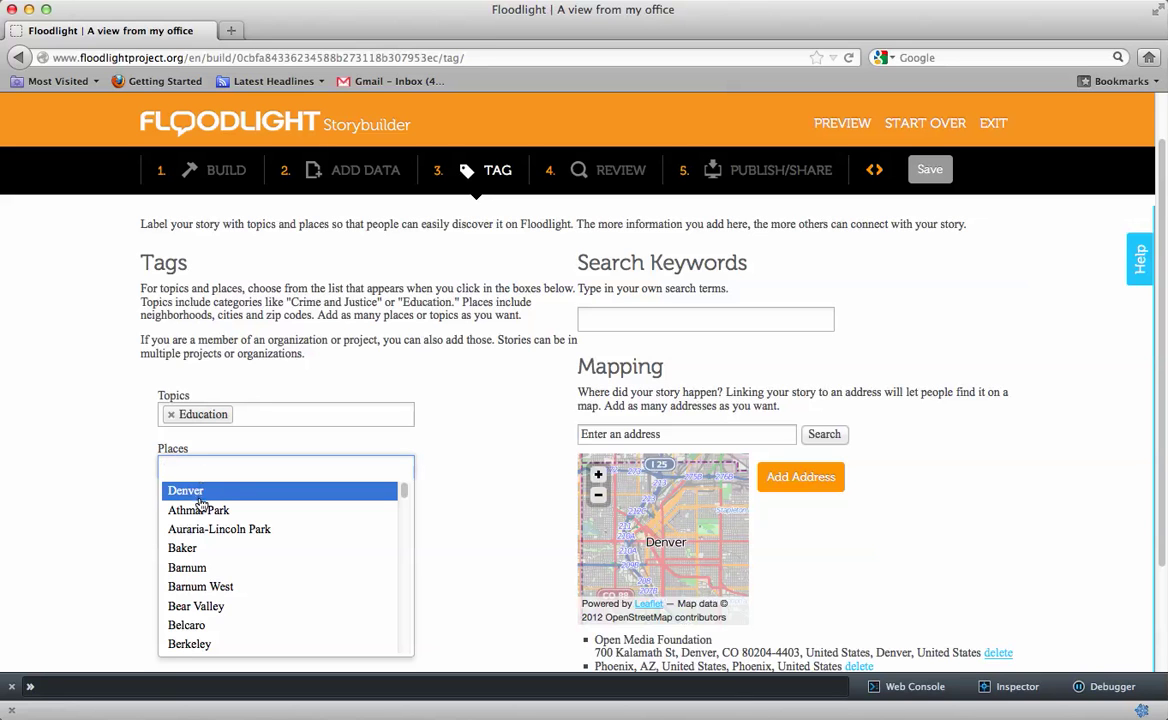
{"action": "left_click", "coordinate": [245, 490]}
{"action": "left_click", "coordinate": [280, 466]}
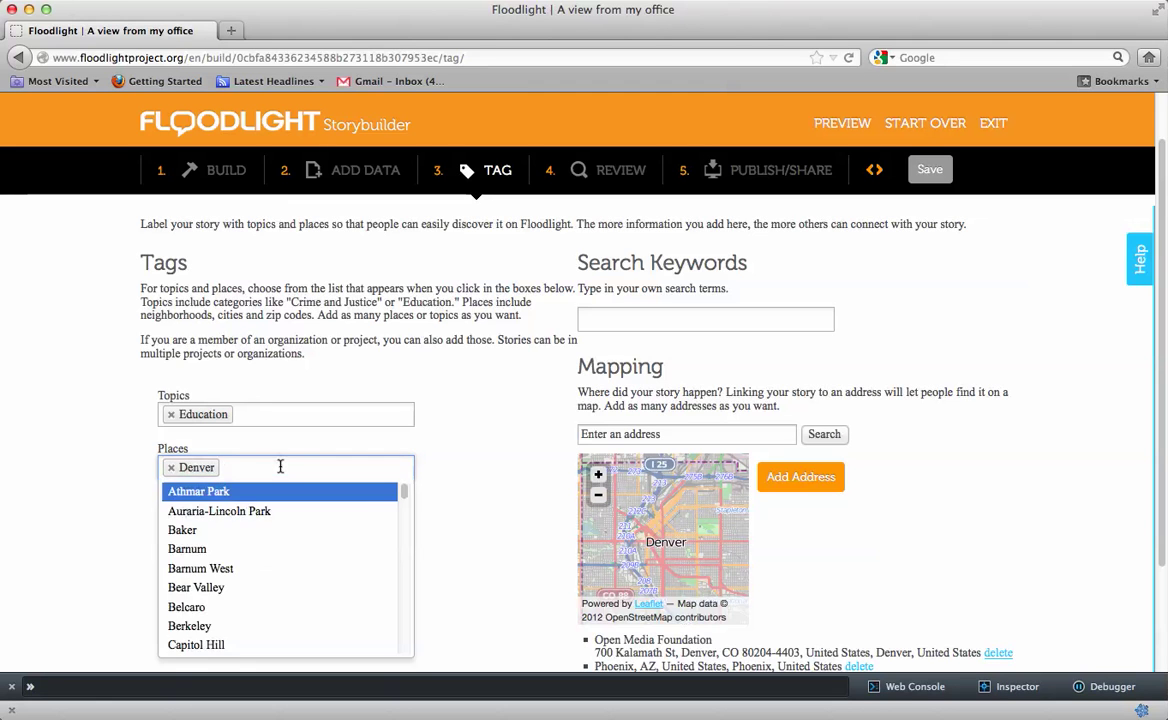
{"action": "type", "text": "Central"}
{"action": "left_click", "coordinate": [249, 500]}
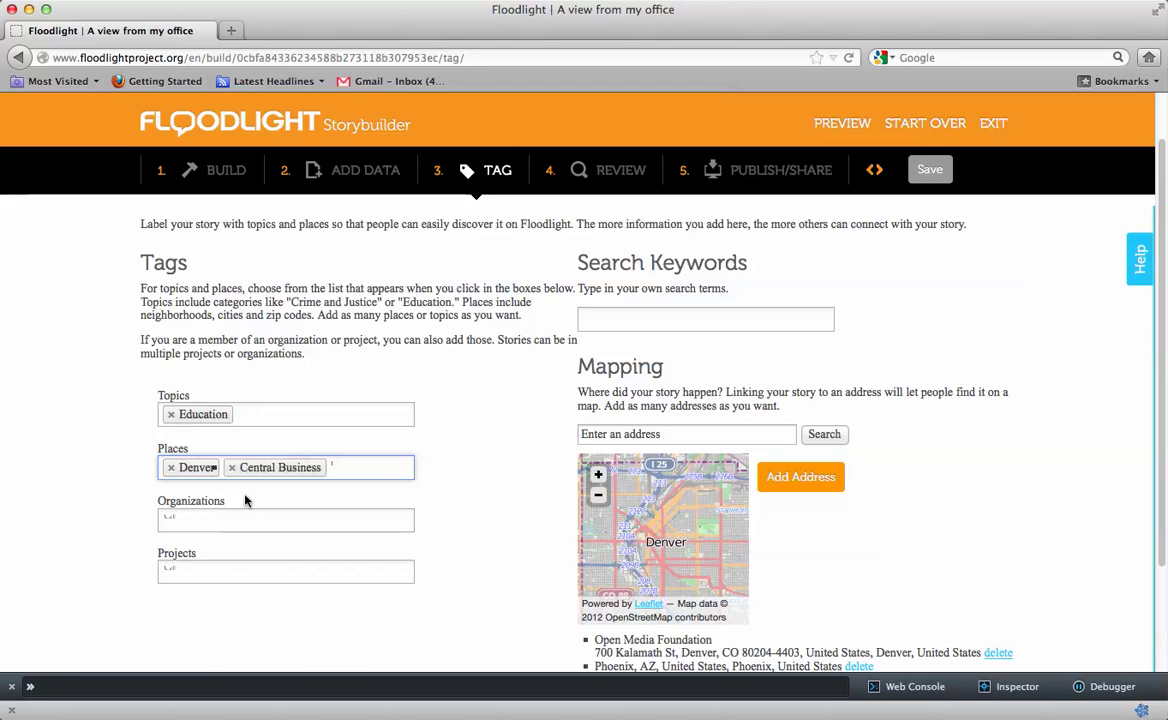
Tag the story with the organization The Piton Foundation, leaving the project empty
{"action": "left_click", "coordinate": [242, 525]}
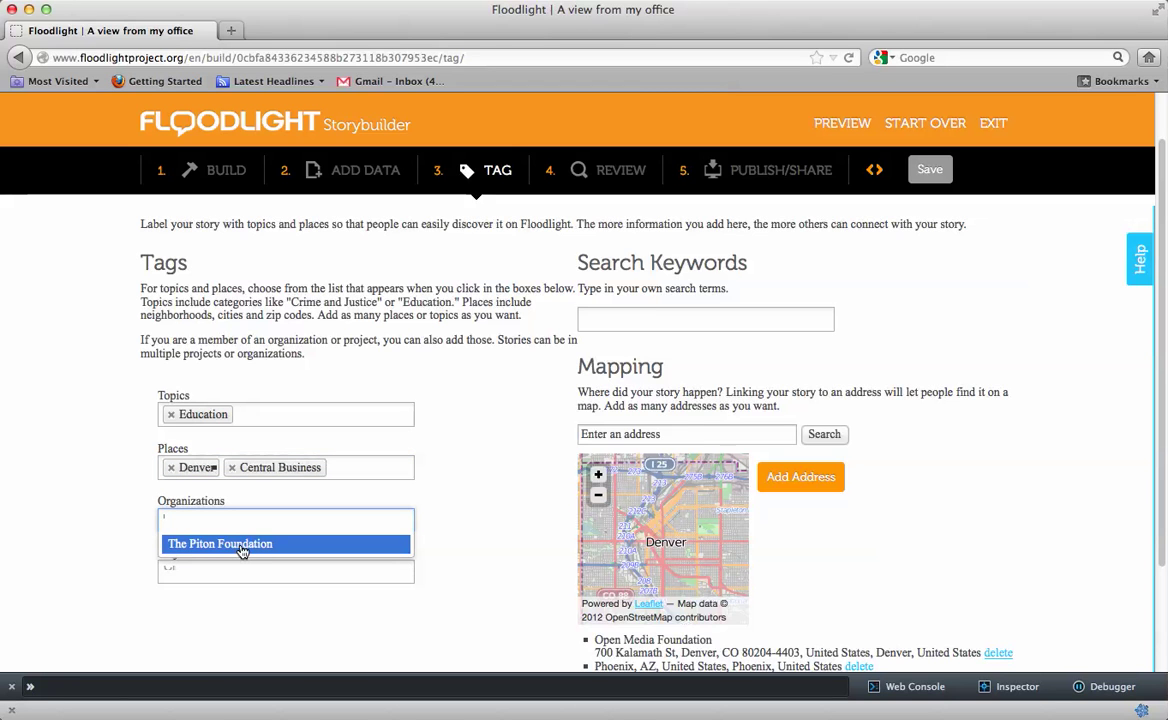
{"action": "left_click", "coordinate": [242, 550]}
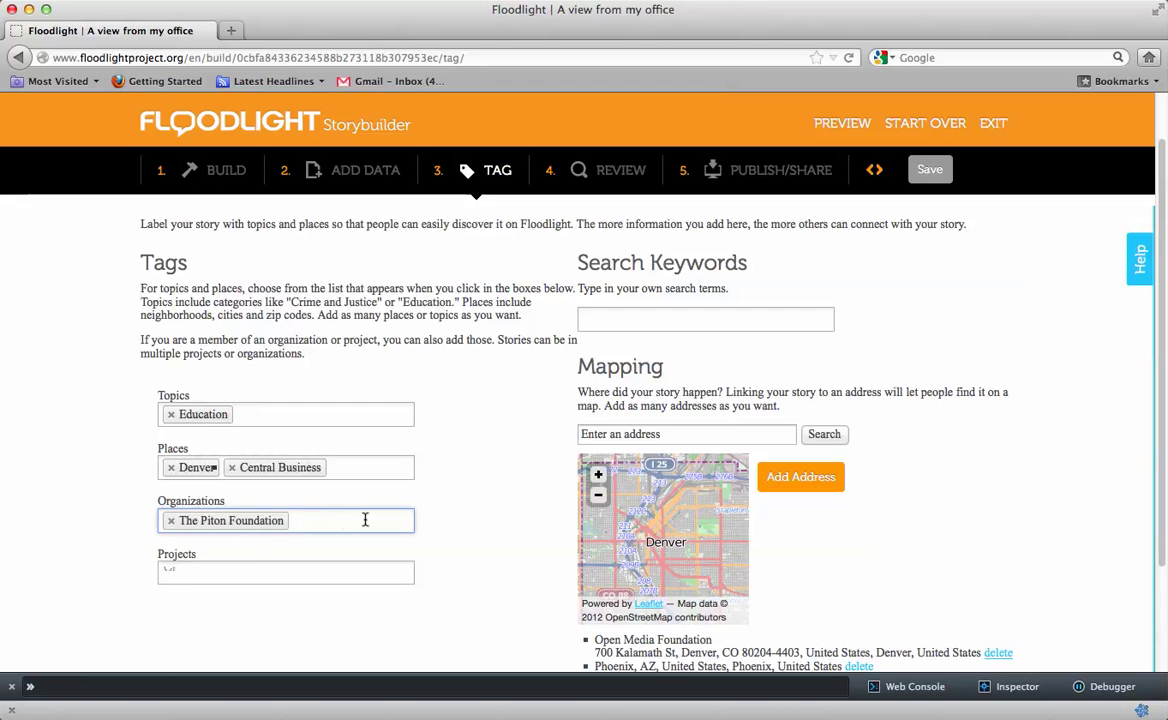
{"action": "scroll", "coordinate": [450, 524], "scroll_direction": "down", "scroll_amount": 1}
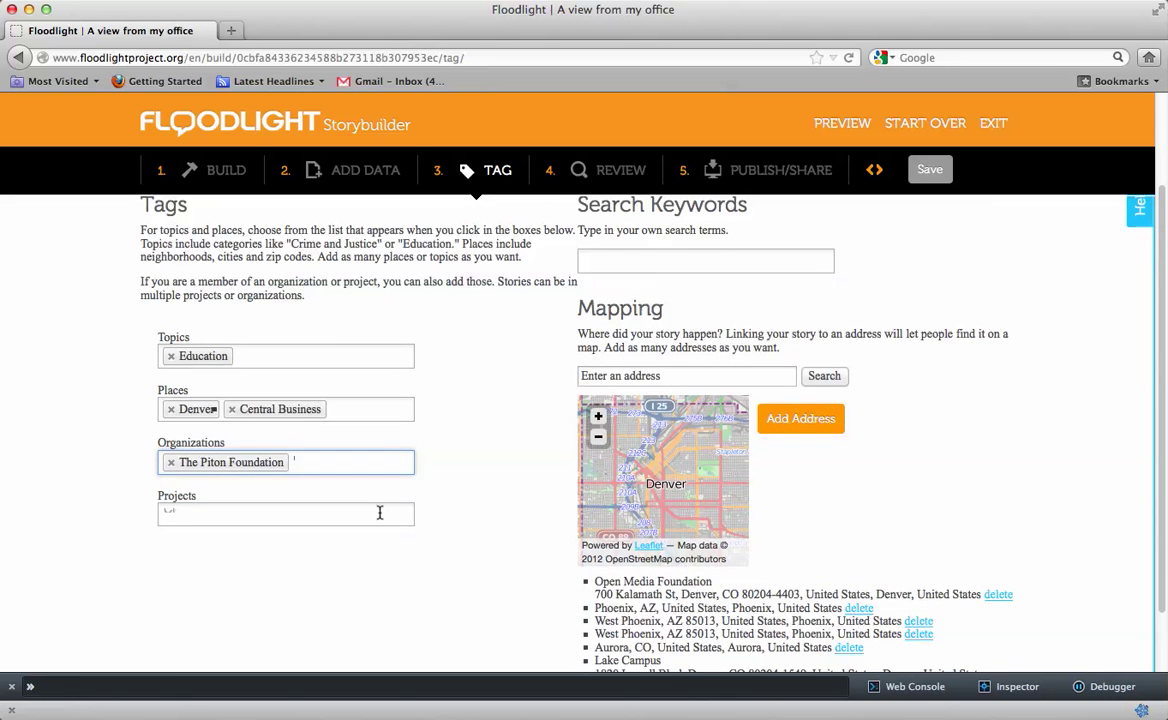
{"action": "left_click", "coordinate": [379, 513]}
{"action": "left_click", "coordinate": [469, 488]}
{"action": "scroll", "coordinate": [469, 487], "scroll_direction": "up", "scroll_amount": 2}
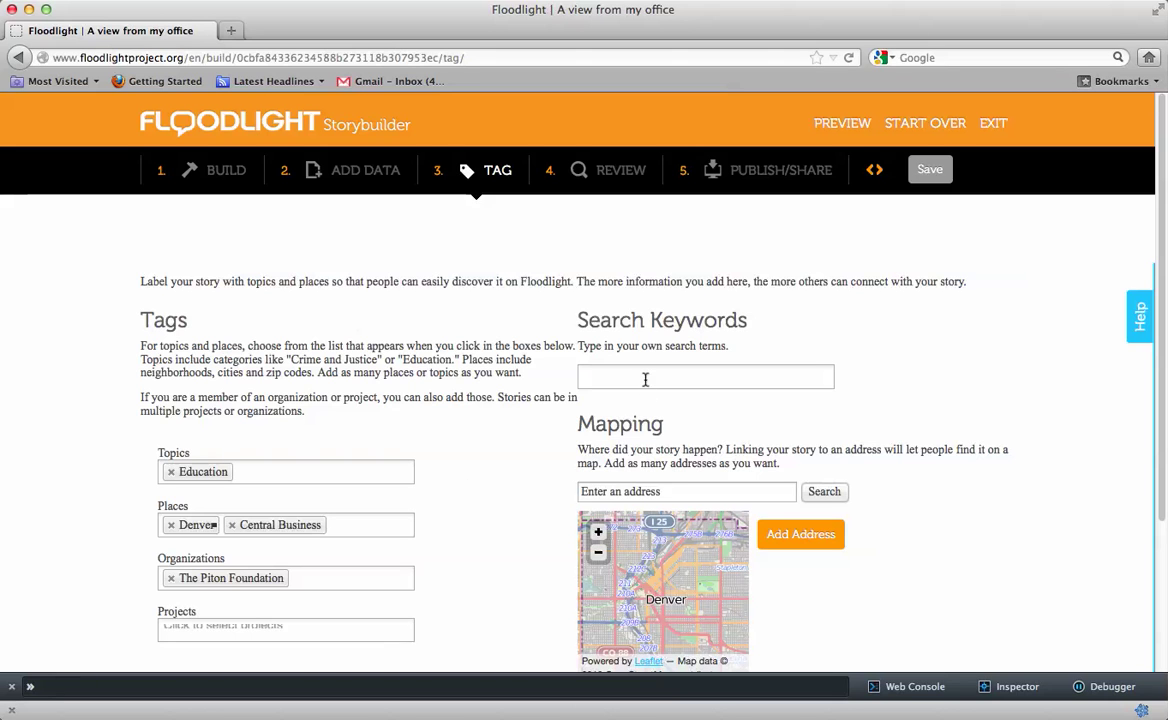
Add search keywords office buildings, view, rocky mountains, workspace and piton
{"action": "left_click", "coordinate": [645, 379]}
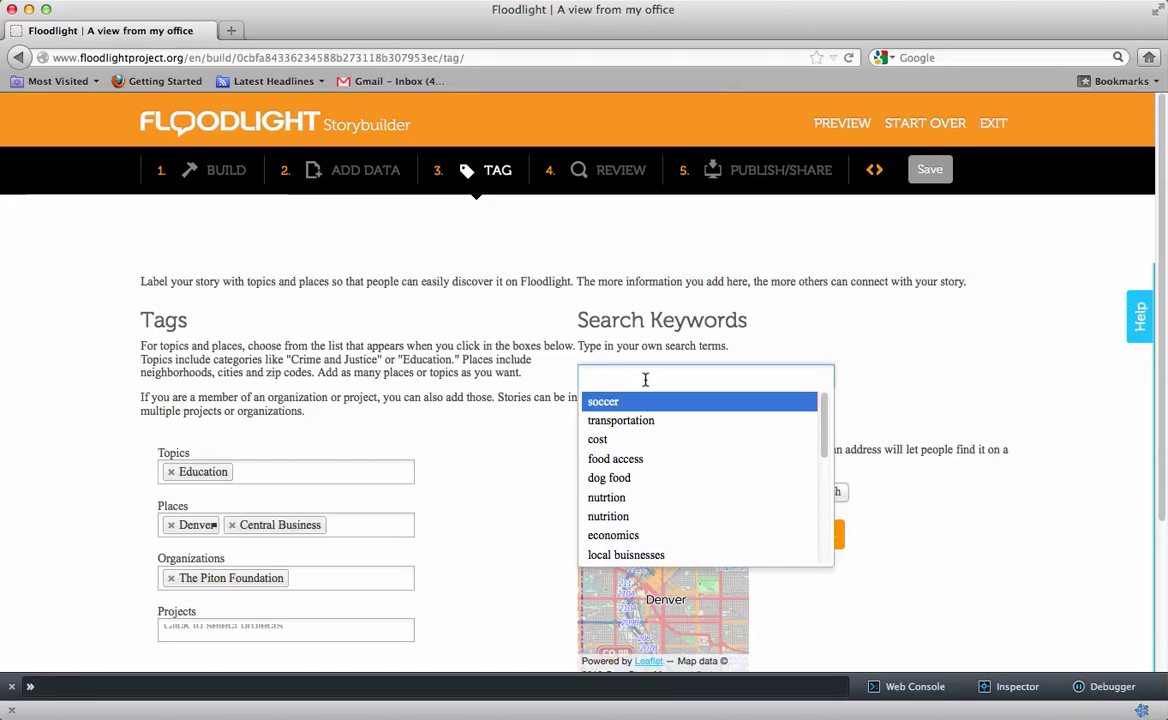
{"action": "type", "text": "office buildings"}
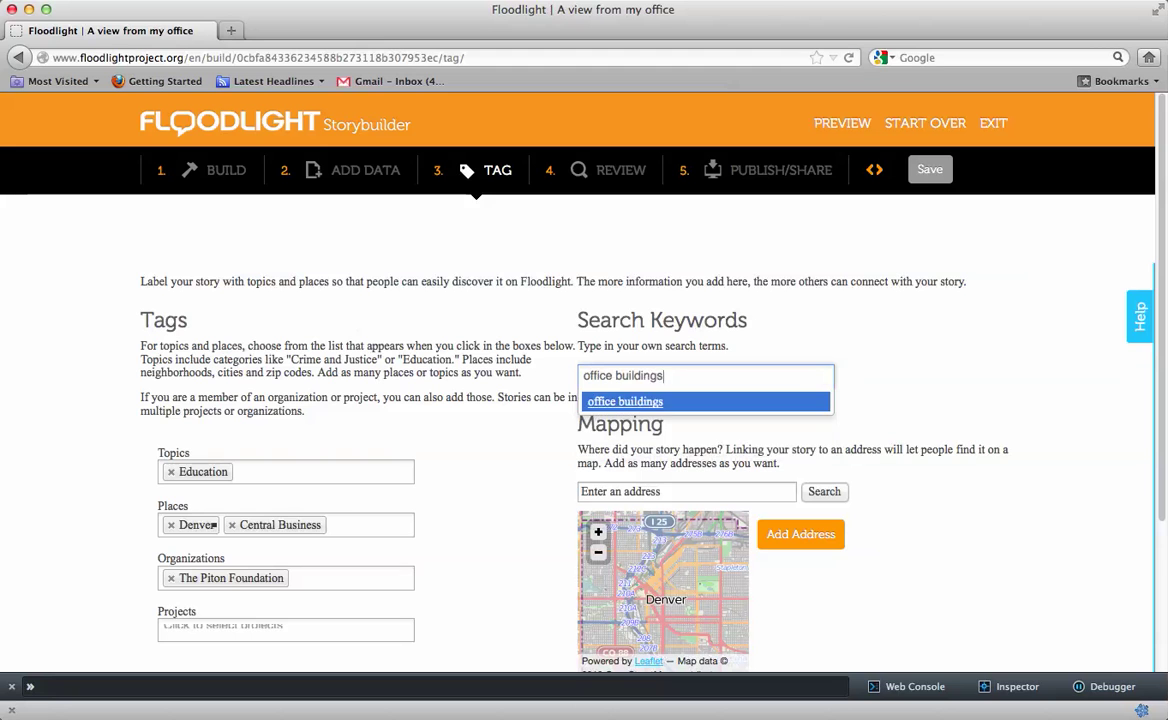
{"action": "key", "text": "Return"}
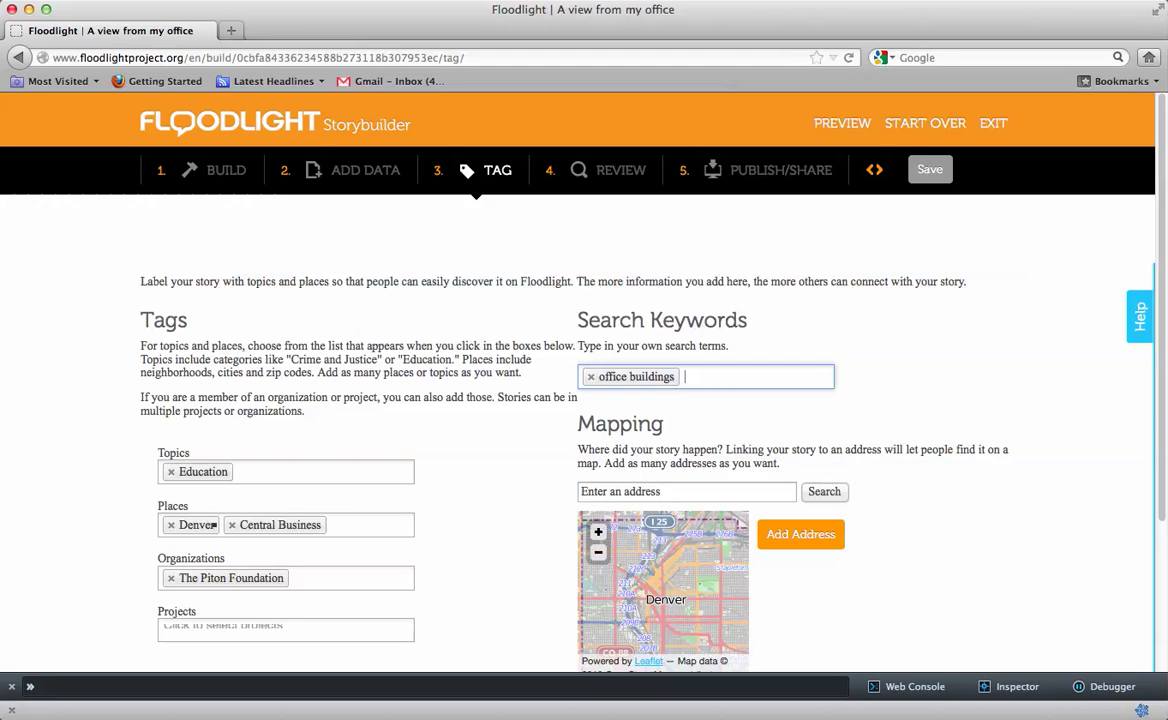
{"action": "type", "text": "views"}
{"action": "key", "text": "Return"}
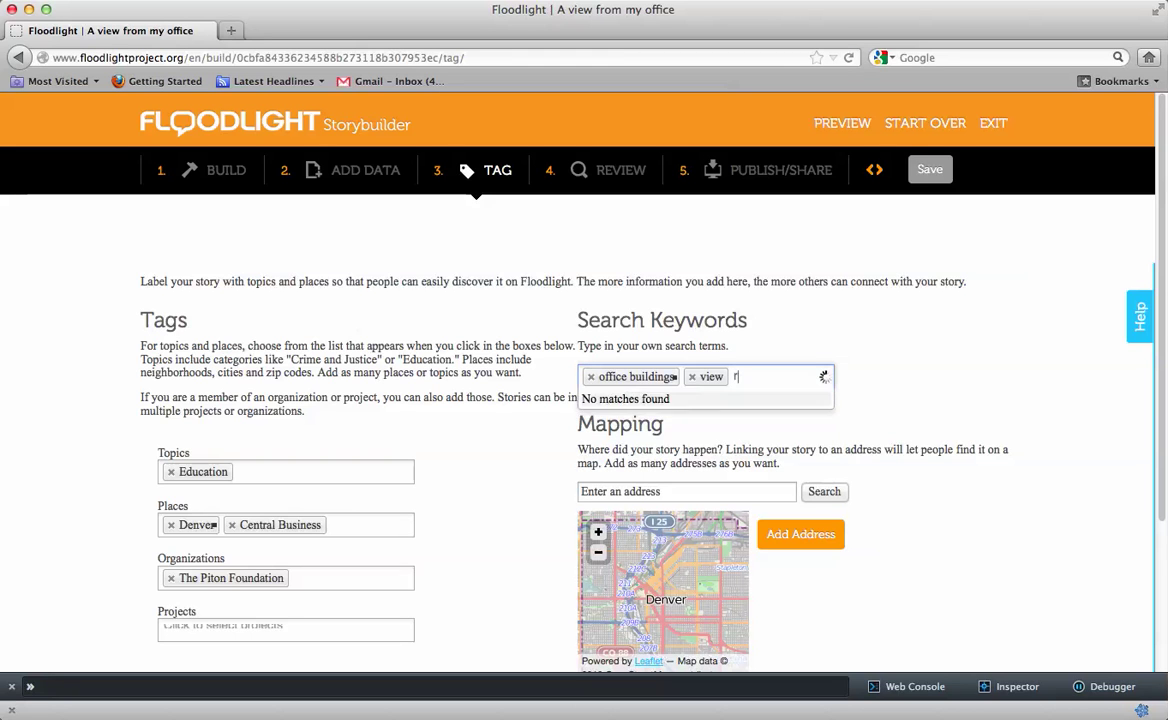
{"action": "type", "text": "rocky mountains"}
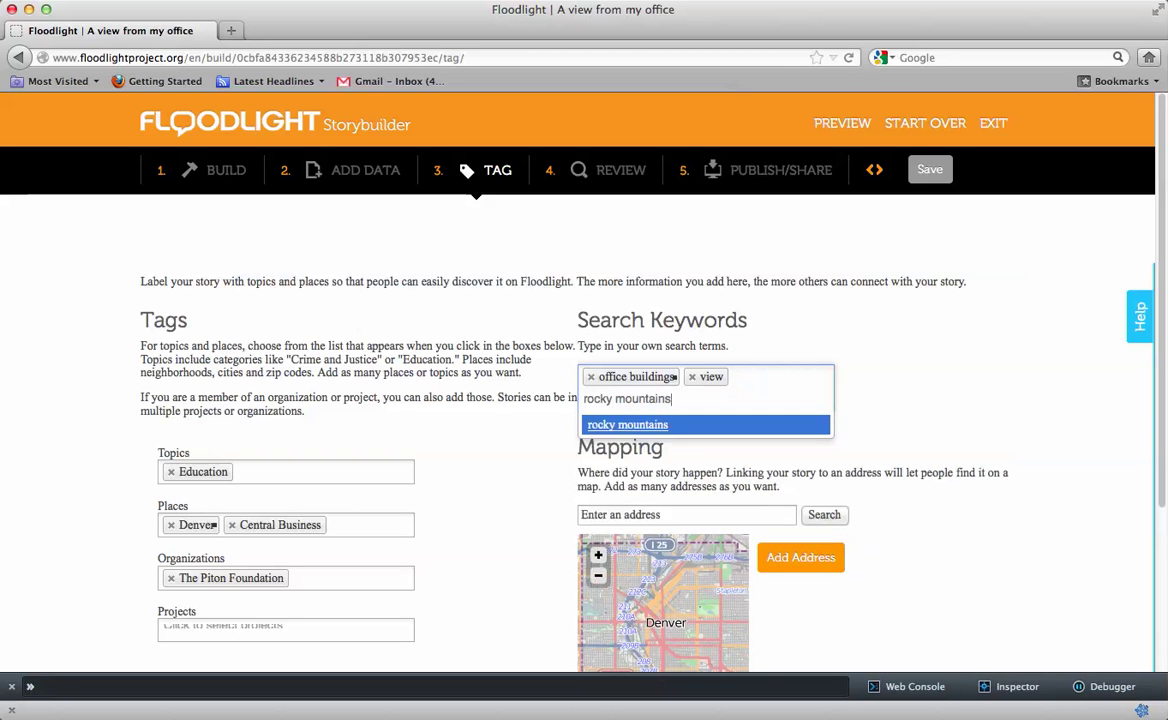
{"action": "key", "text": "Return"}
{"action": "type", "text": "workspace"}
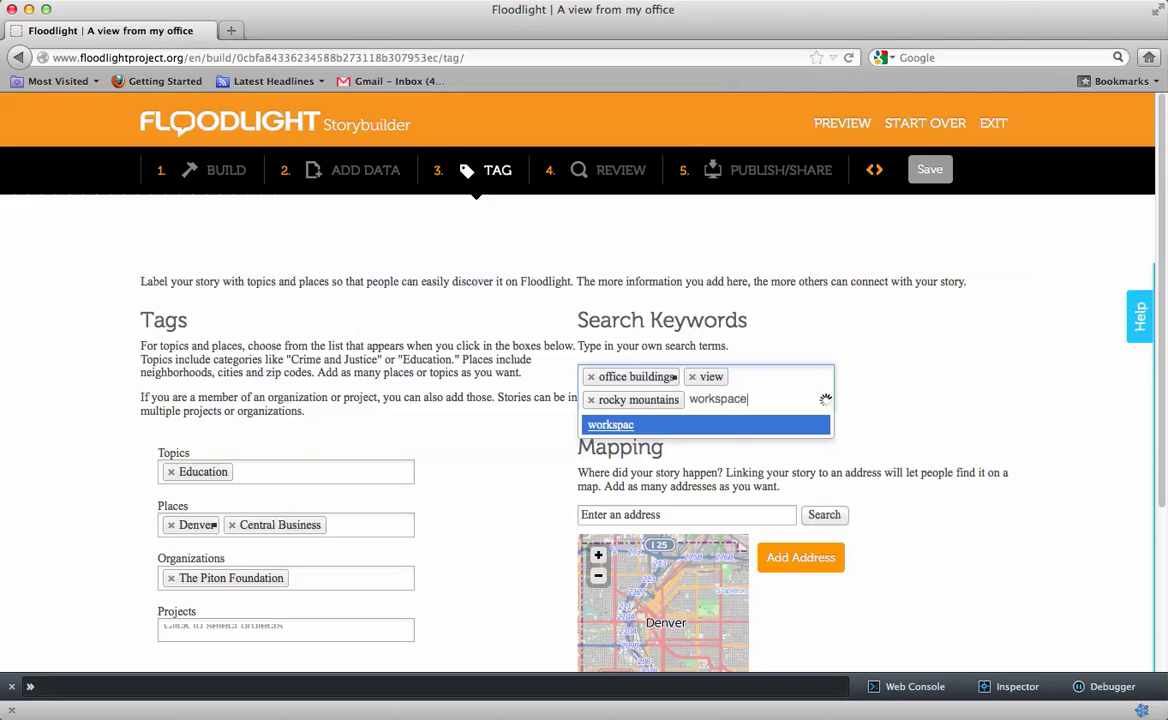
{"action": "key", "text": "Return"}
{"action": "type", "text": "piton"}
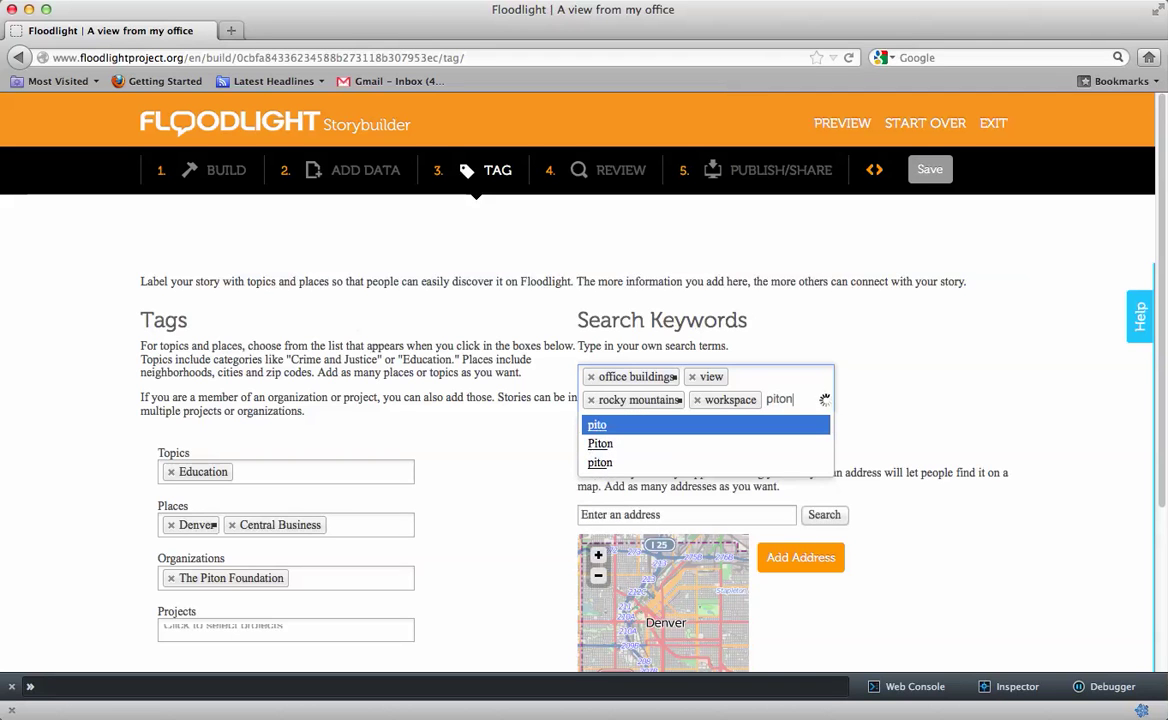
{"action": "key", "text": "Return"}
{"action": "scroll", "coordinate": [943, 386], "scroll_direction": "down", "scroll_amount": 2}
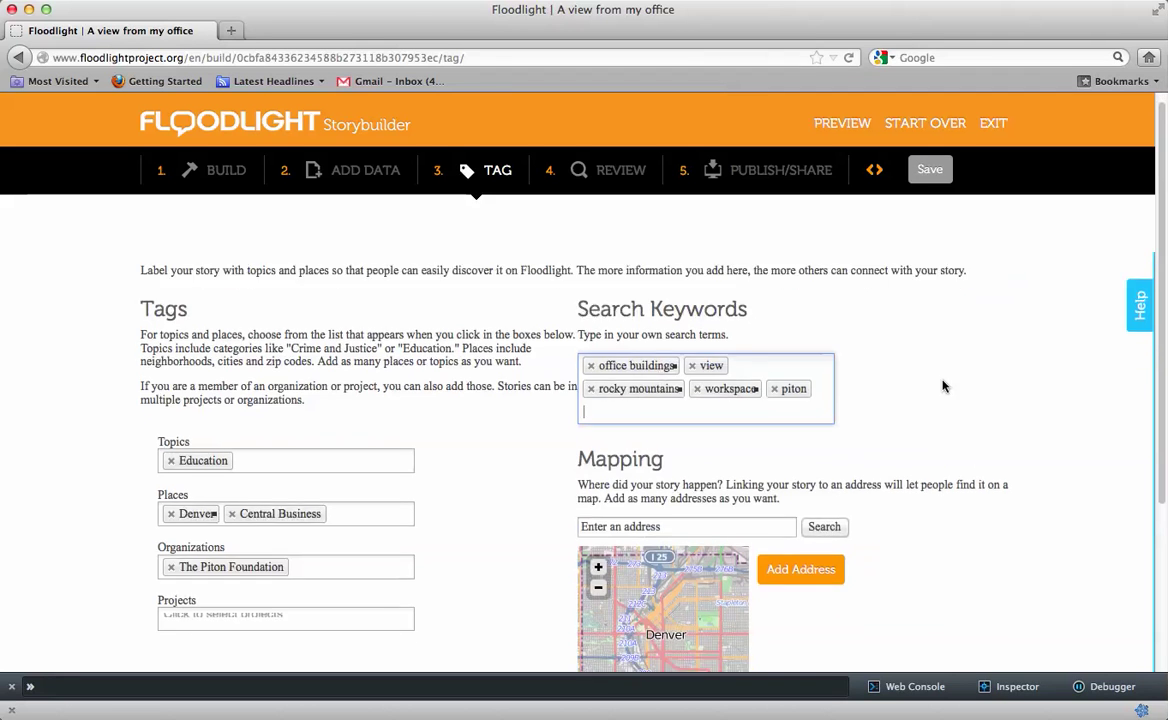
{"action": "scroll", "coordinate": [943, 386], "scroll_direction": "down", "scroll_amount": 1}
Search the Mapping field for '370 17th St., Denver, Co' to pin that address
{"action": "left_click", "coordinate": [743, 390]}
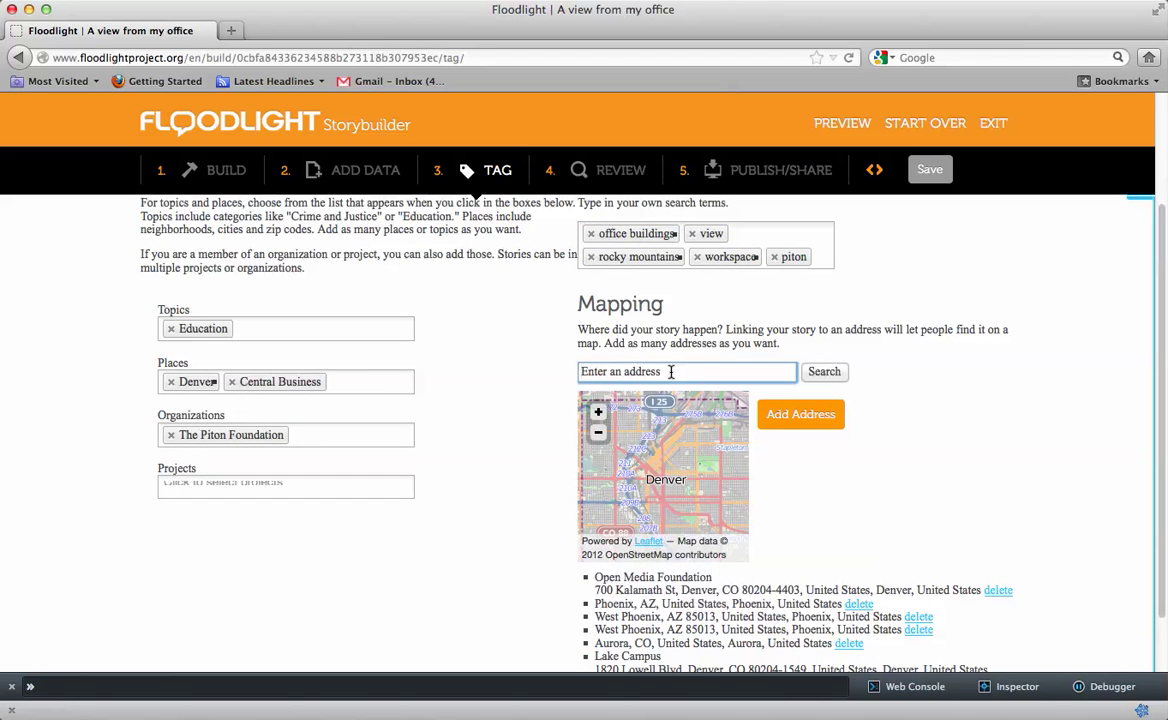
{"action": "type", "text": "370"}
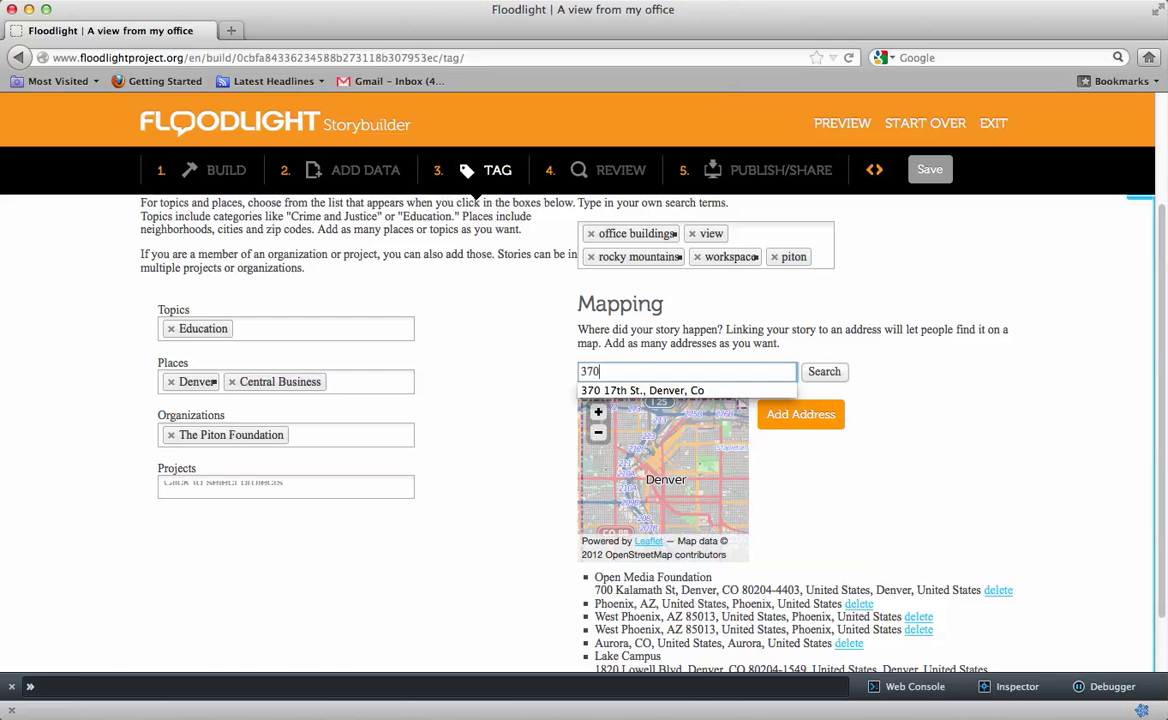
{"action": "left_click", "coordinate": [720, 390]}
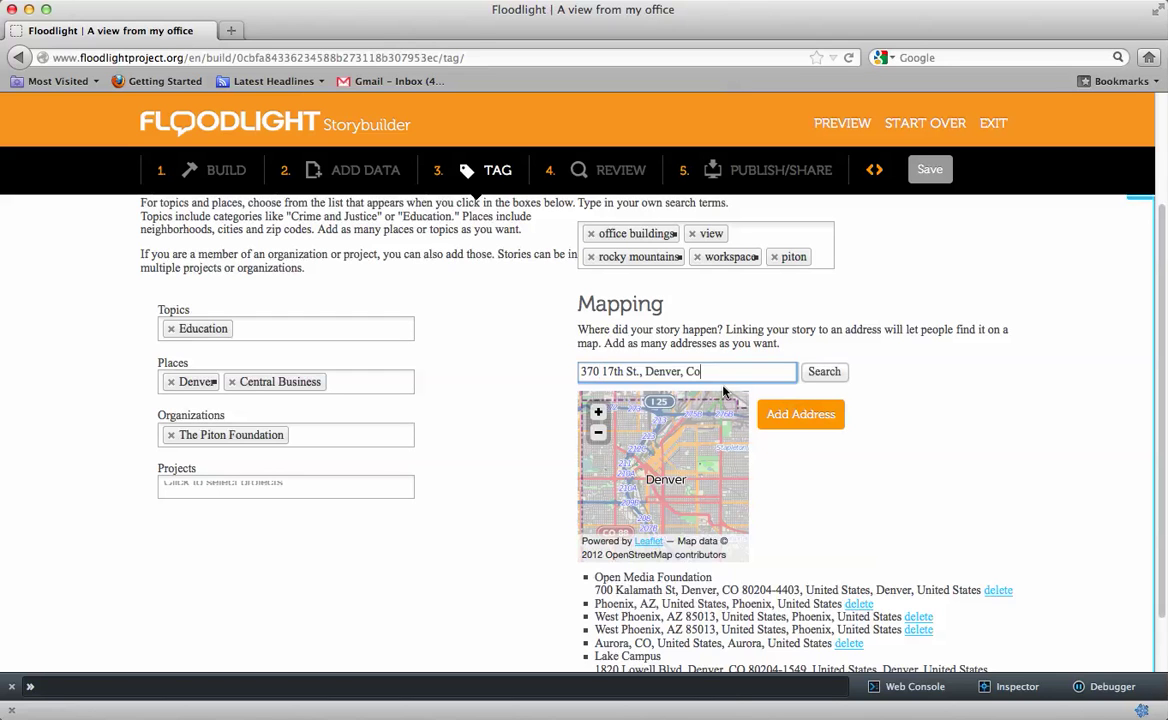
{"action": "left_click", "coordinate": [825, 372]}
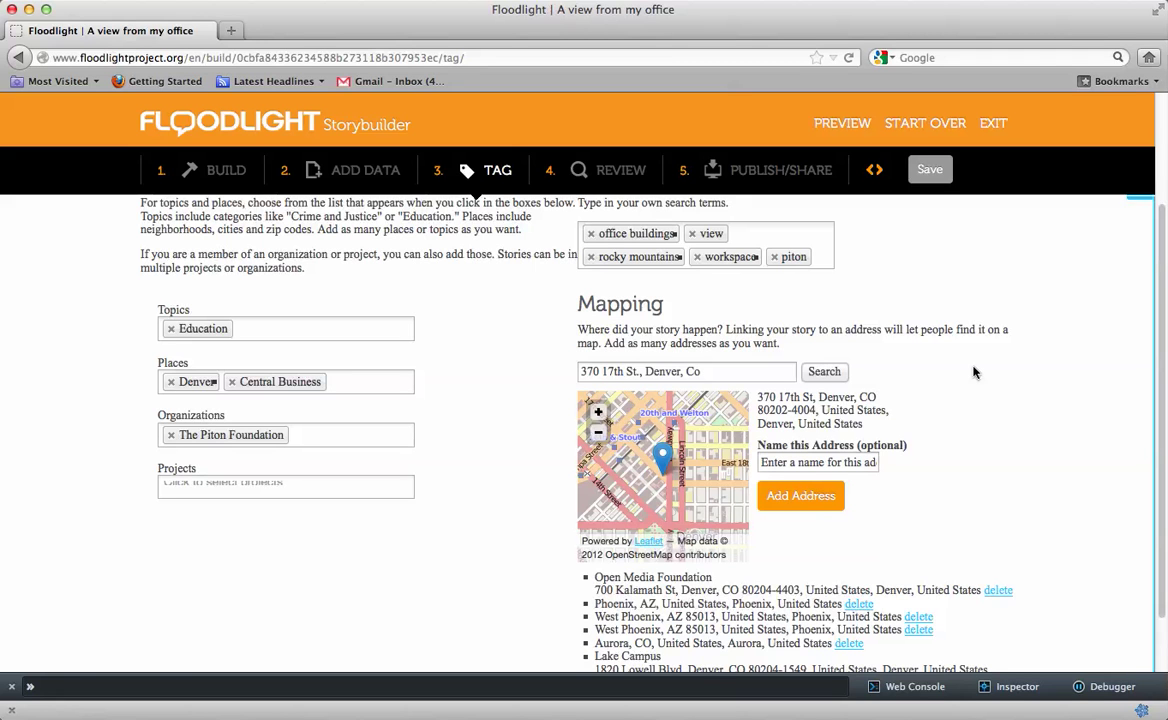
On the Review step, look through the full story preview, then close the preview
{"action": "left_click", "coordinate": [605, 171]}
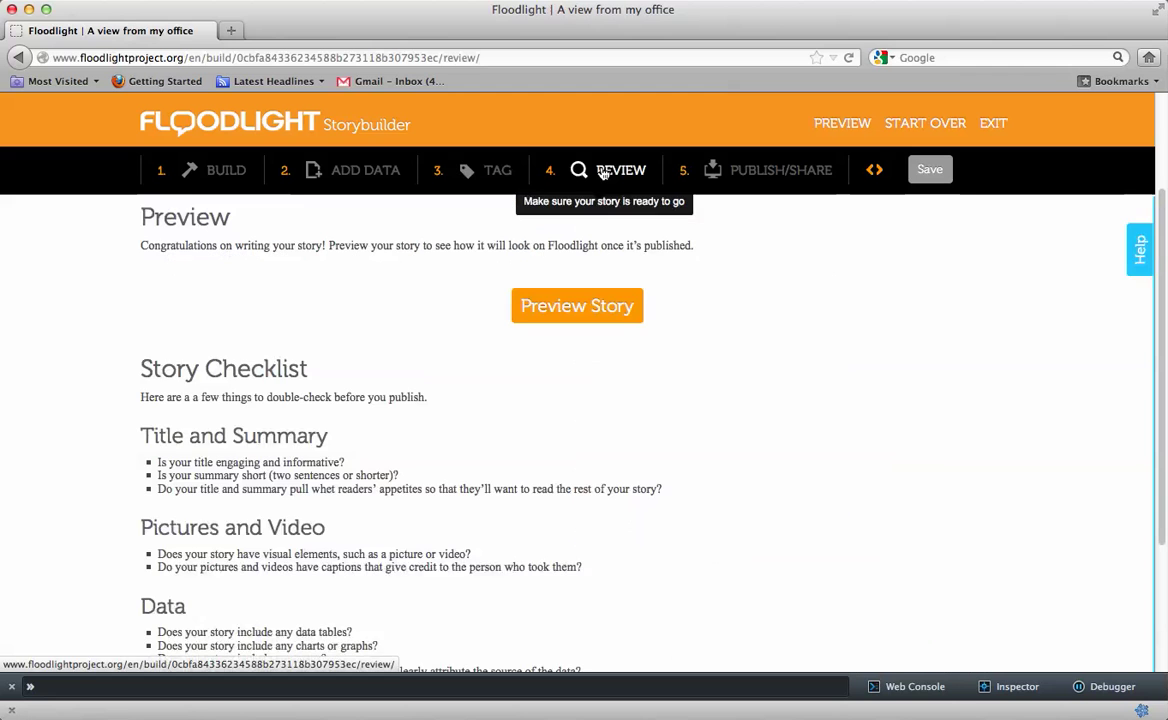
{"action": "scroll", "coordinate": [798, 362], "scroll_direction": "down", "scroll_amount": 2}
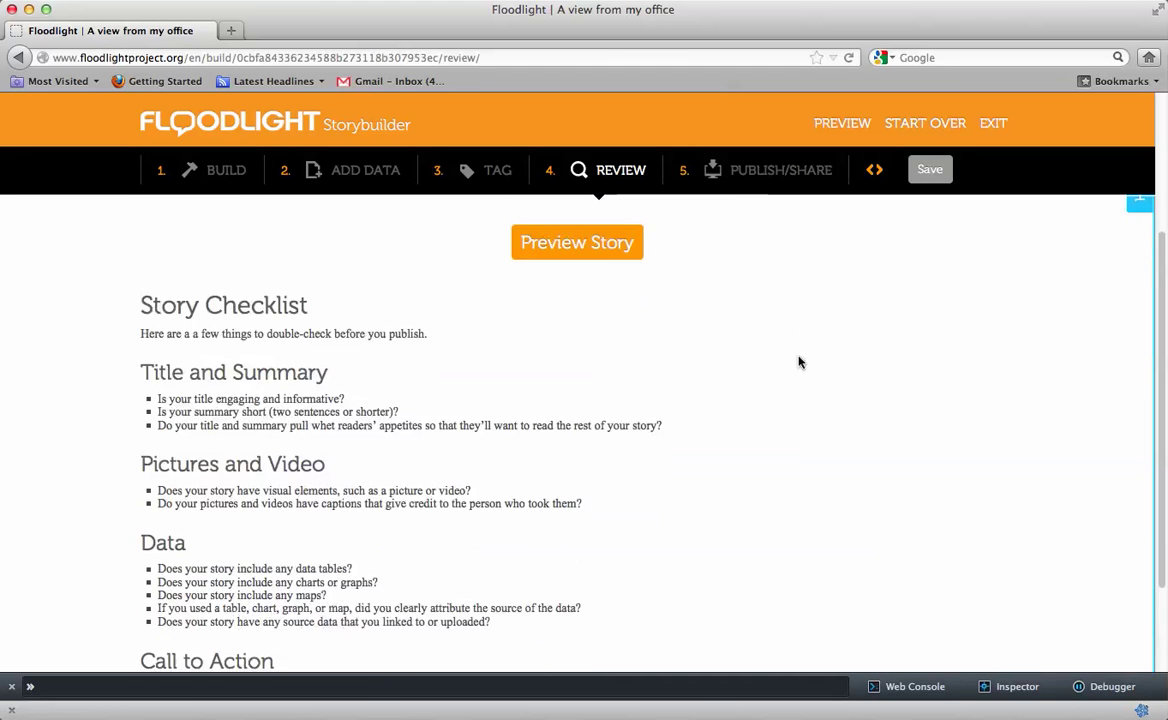
{"action": "scroll", "coordinate": [798, 362], "scroll_direction": "up", "scroll_amount": 3}
{"action": "scroll", "coordinate": [798, 362], "scroll_direction": "down", "scroll_amount": 3}
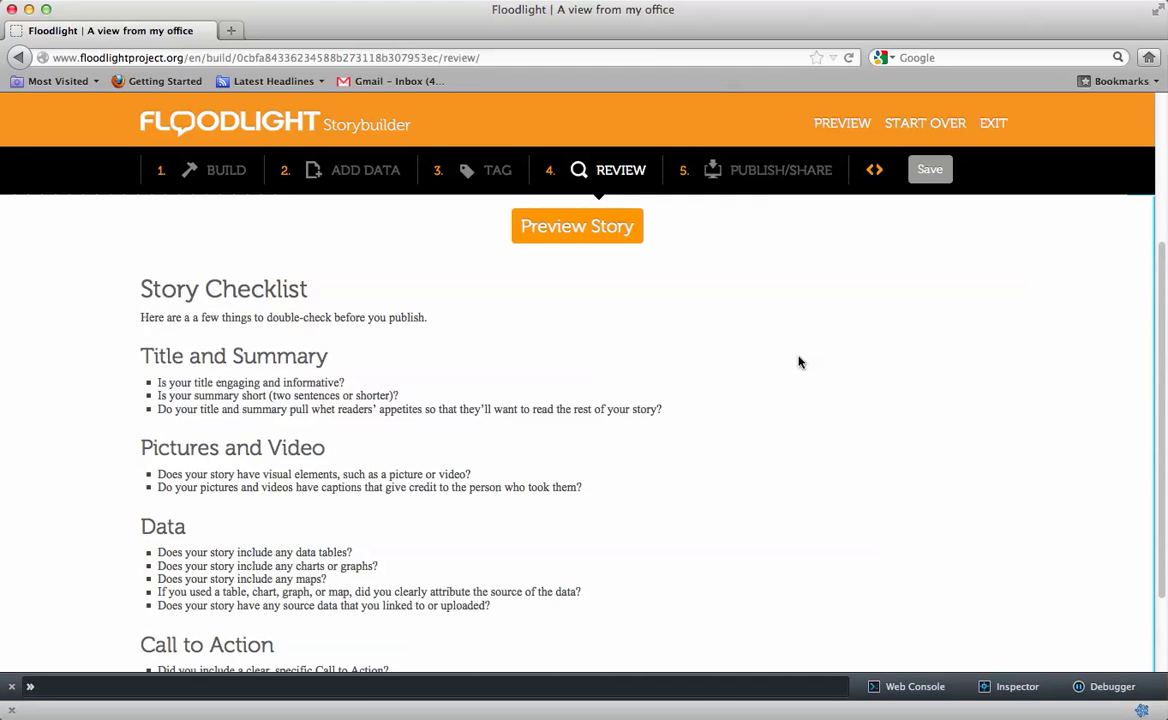
{"action": "scroll", "coordinate": [798, 362], "scroll_direction": "down", "scroll_amount": 3}
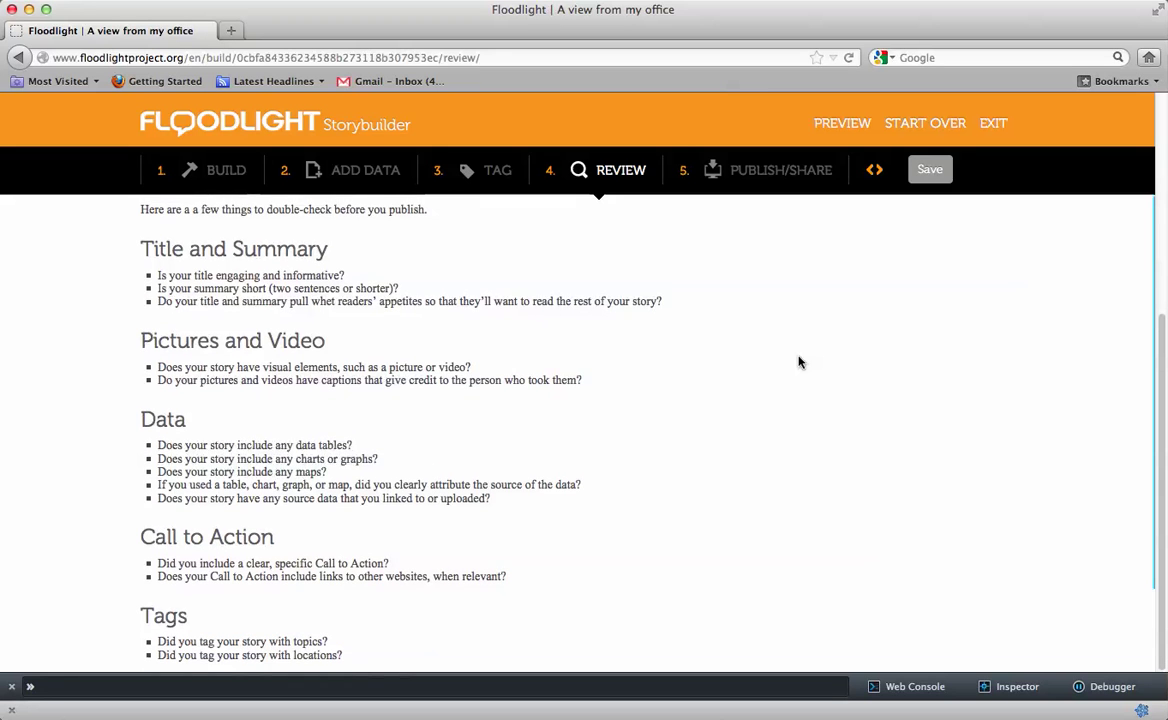
{"action": "scroll", "coordinate": [798, 362], "scroll_direction": "up", "scroll_amount": 5}
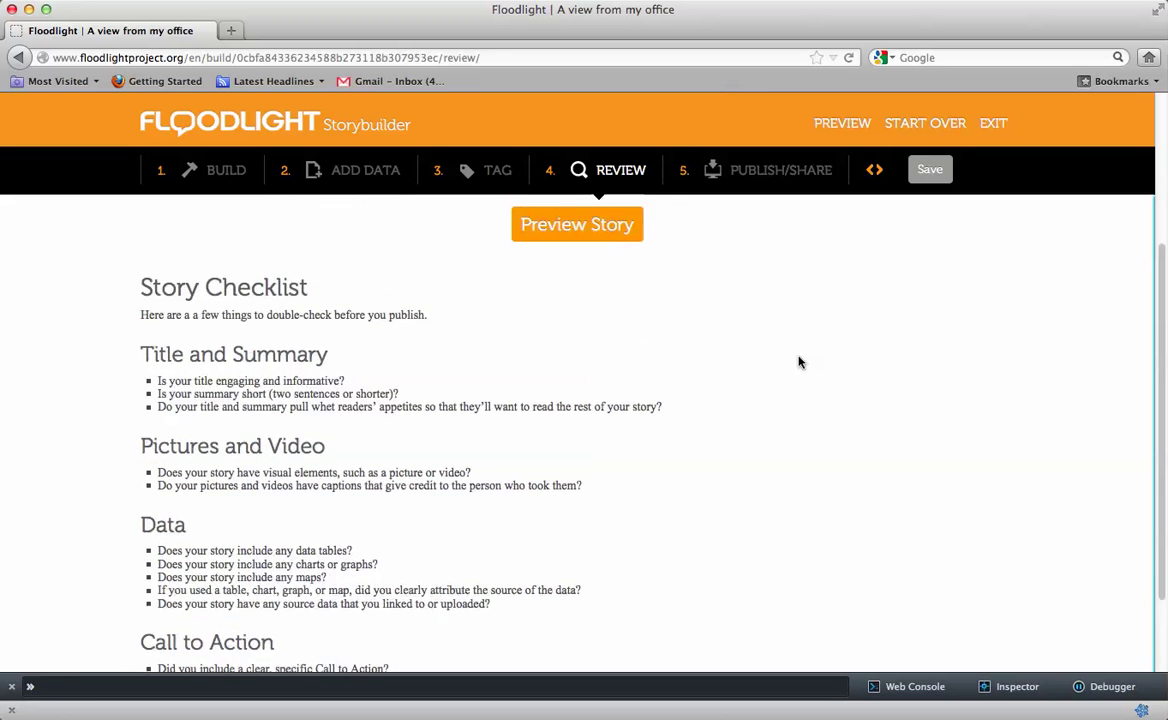
{"action": "scroll", "coordinate": [798, 362], "scroll_direction": "up", "scroll_amount": 2}
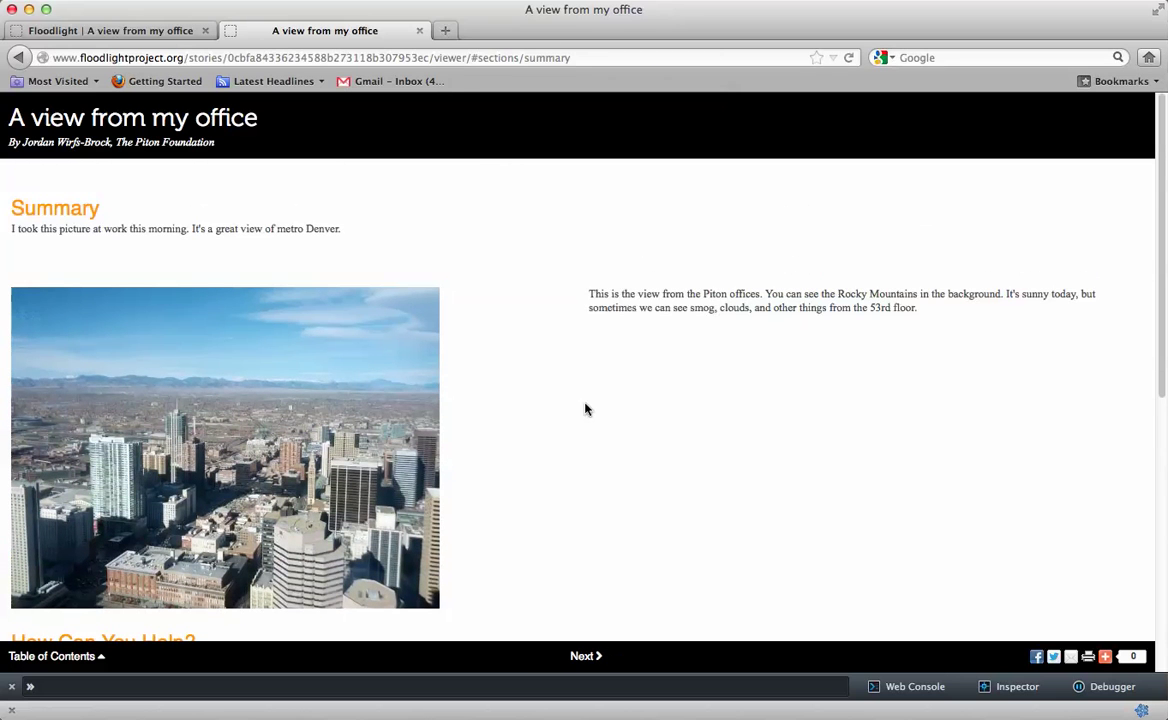
{"action": "left_click", "coordinate": [419, 32]}
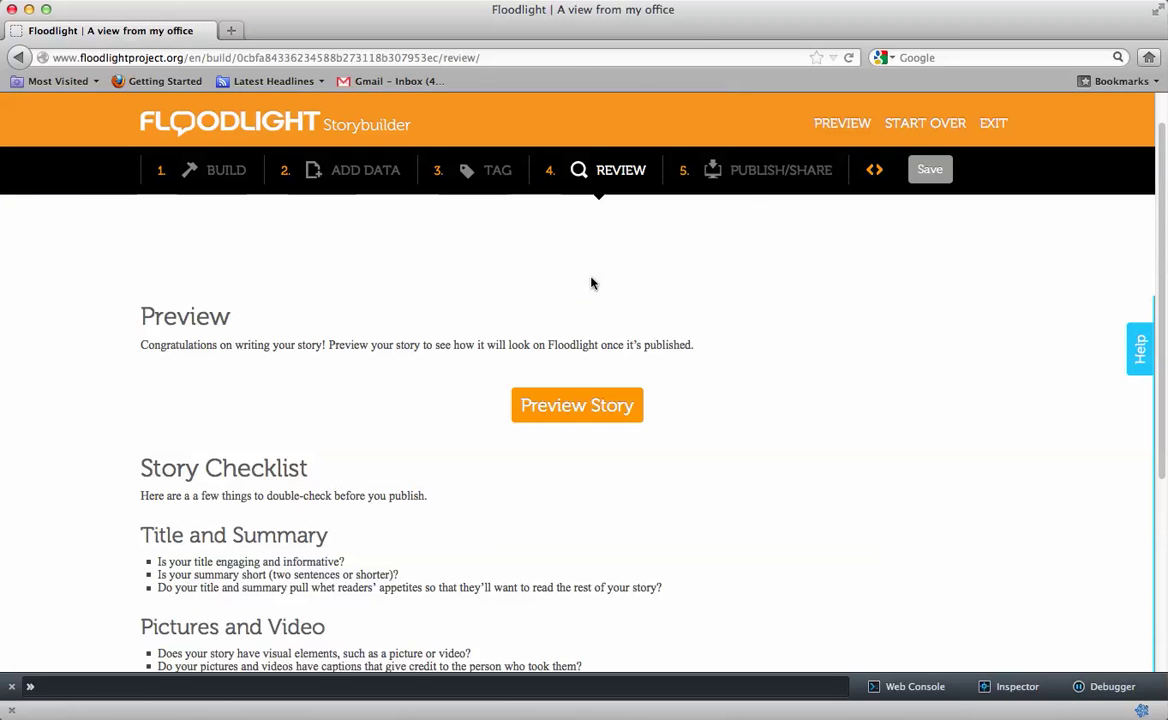
On the Publish/Share step, confirm content rights and accept the legal agreement
{"action": "left_click", "coordinate": [752, 174]}
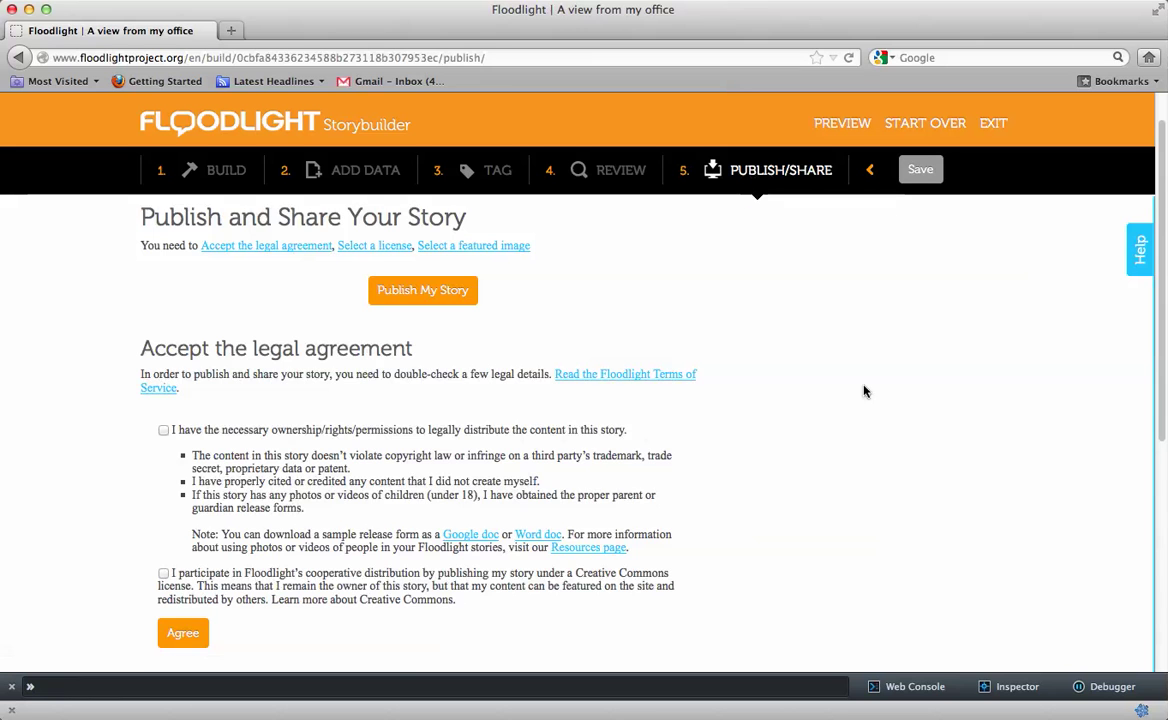
{"action": "scroll", "coordinate": [865, 391], "scroll_direction": "down", "scroll_amount": 1}
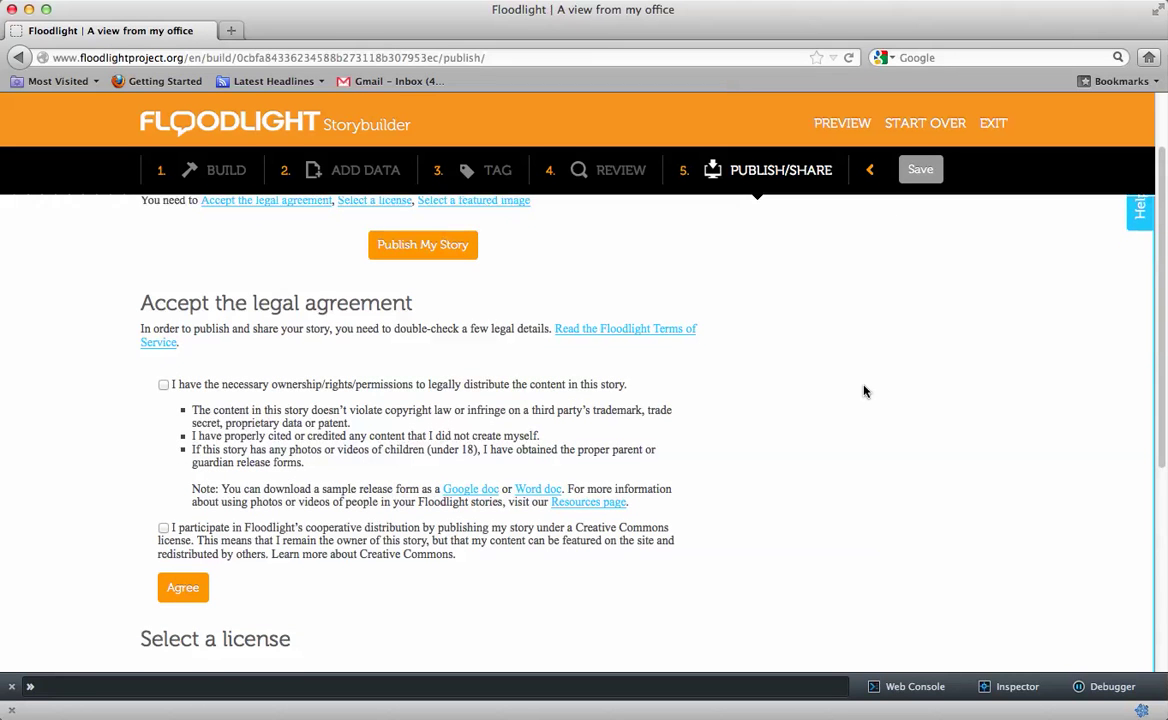
{"action": "left_click", "coordinate": [164, 384]}
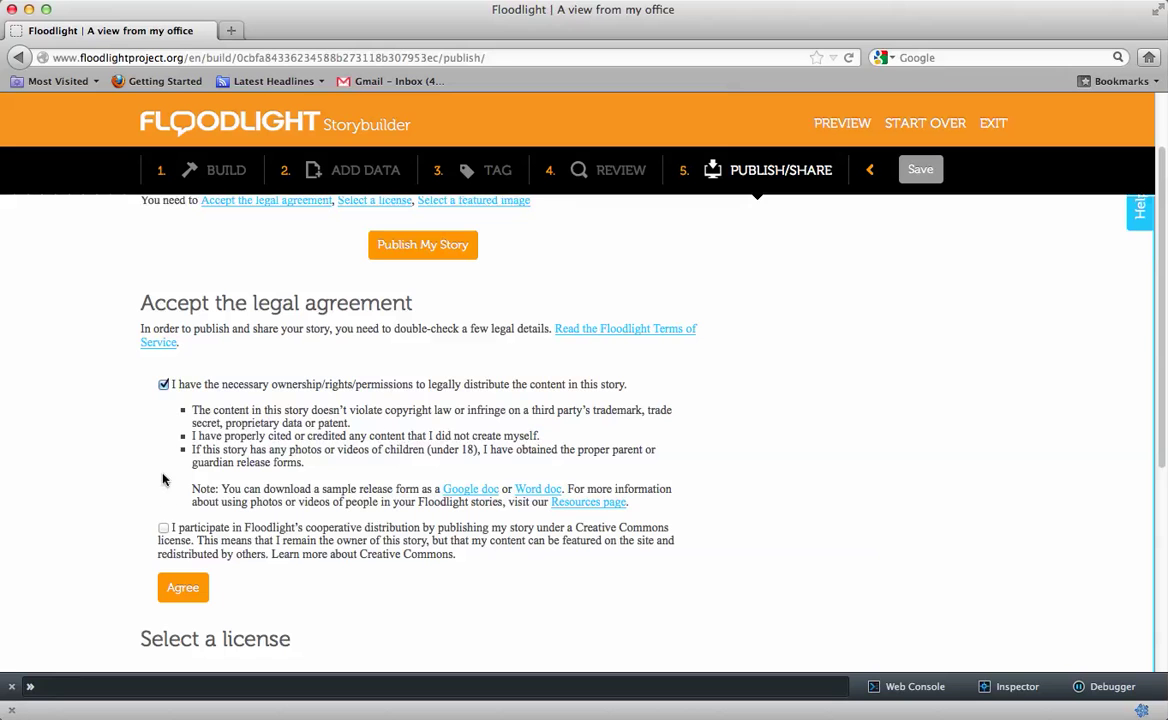
{"action": "left_click", "coordinate": [181, 589]}
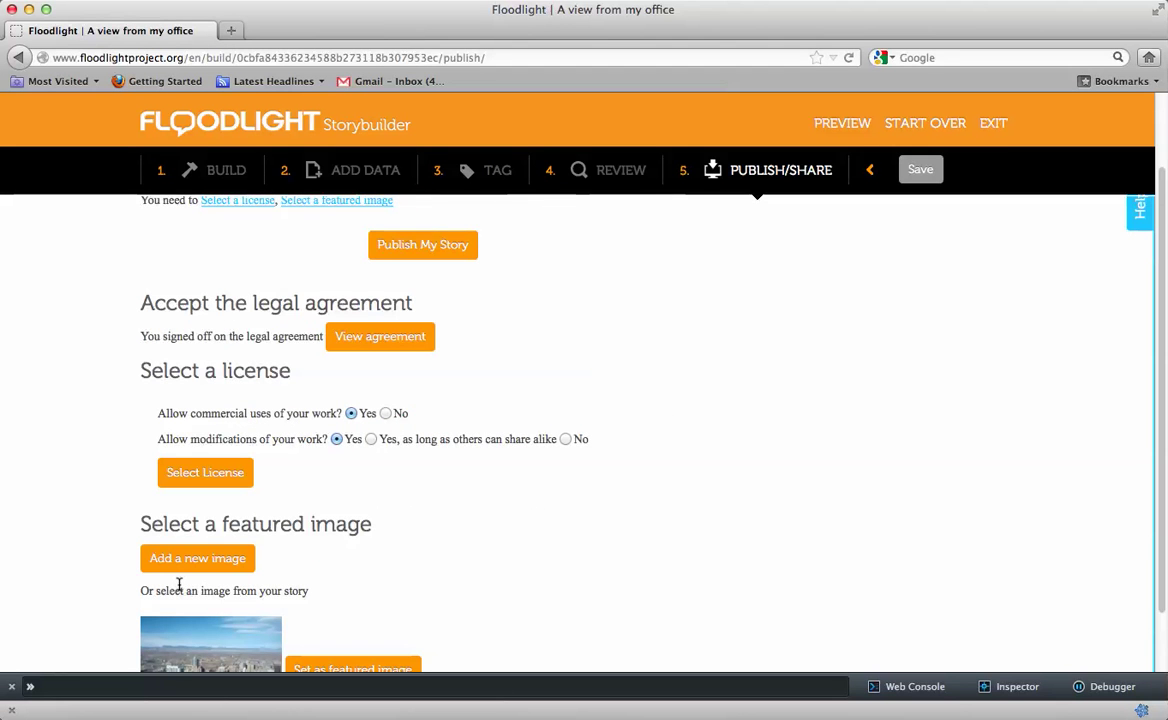
Apply the CC BY license and set the Denver skyline photo as featured image
{"action": "left_click", "coordinate": [230, 472]}
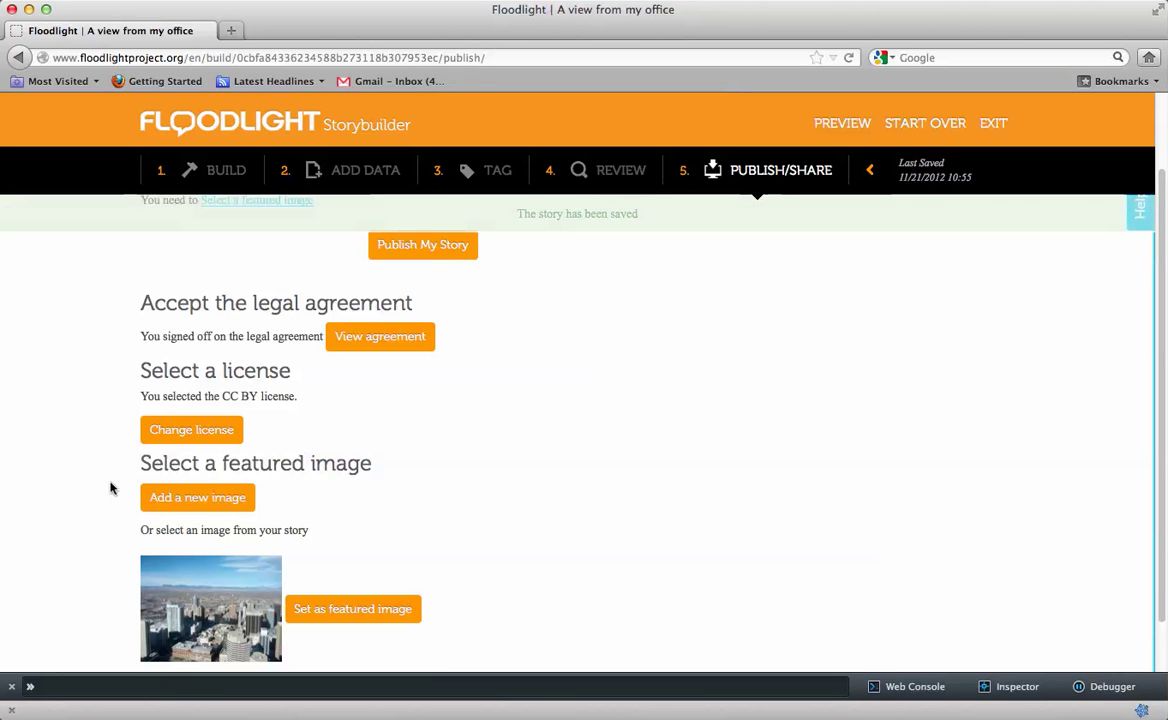
{"action": "scroll", "coordinate": [111, 495], "scroll_direction": "down", "scroll_amount": 2}
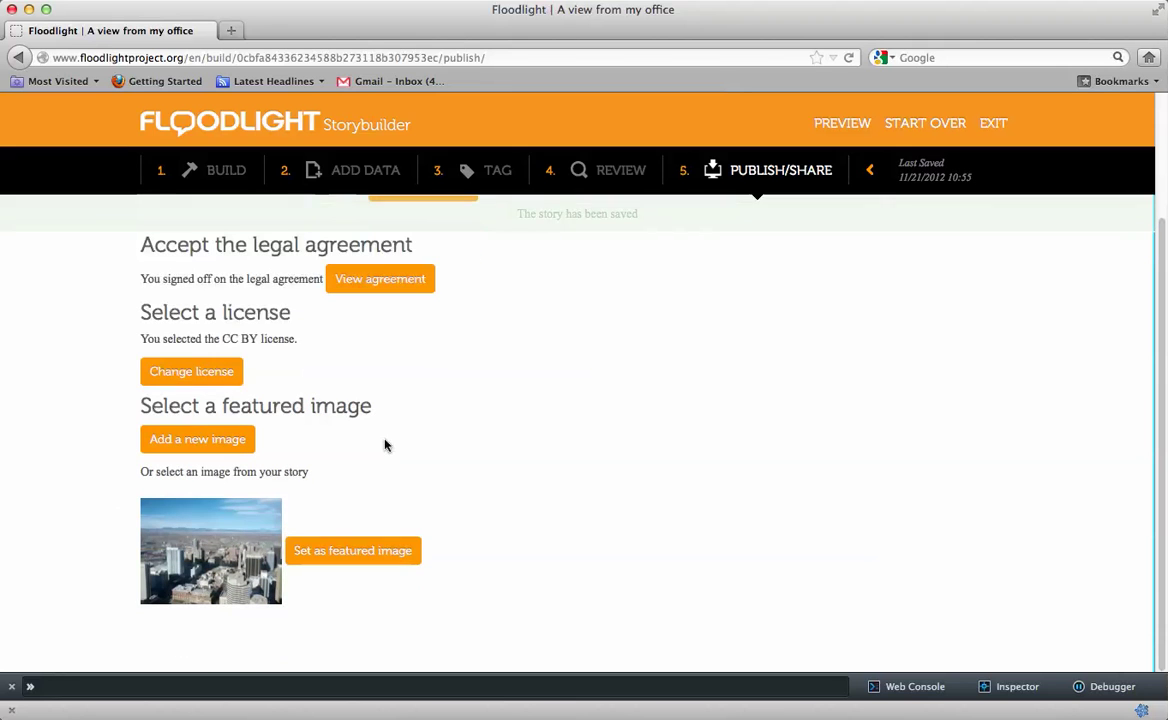
{"action": "left_click", "coordinate": [375, 556]}
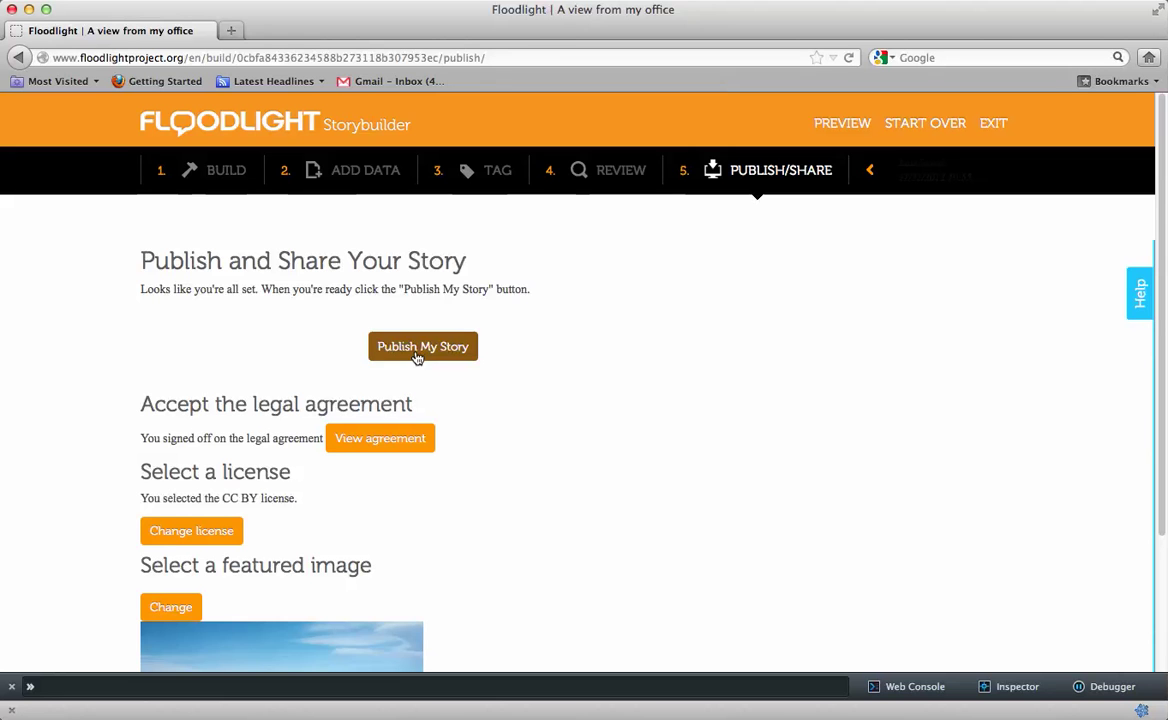
{"action": "left_click", "coordinate": [418, 347]}
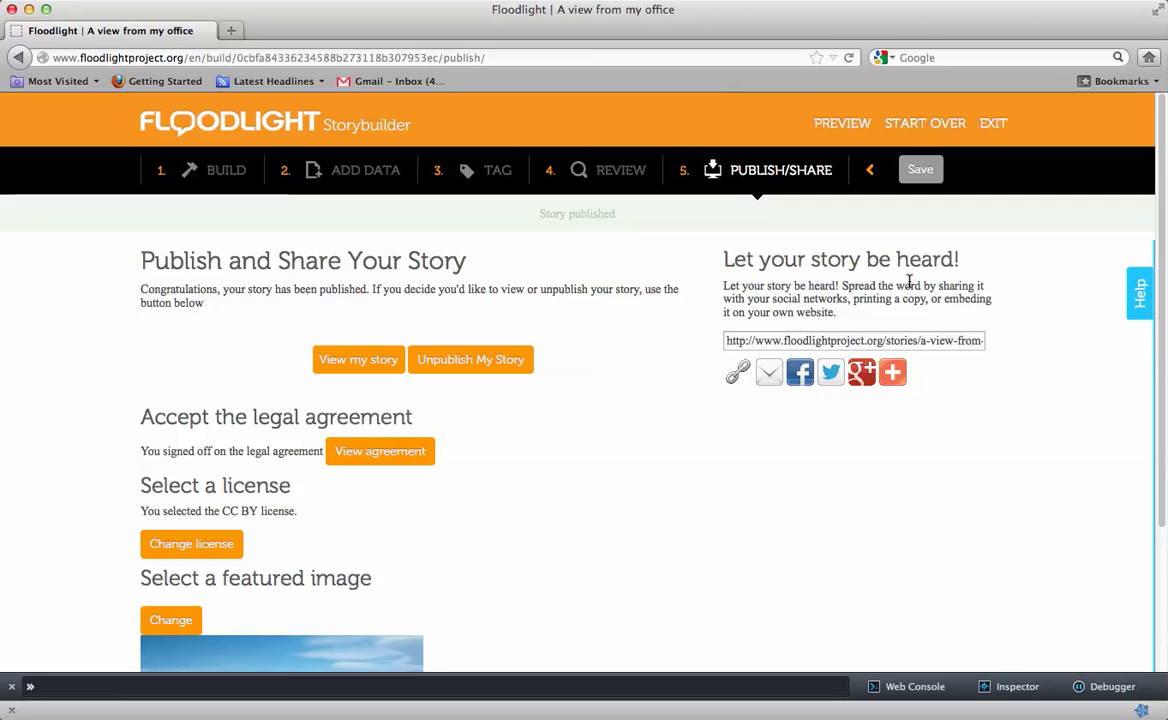
{"action": "left_click", "coordinate": [918, 340]}
{"action": "left_click", "coordinate": [918, 340]}
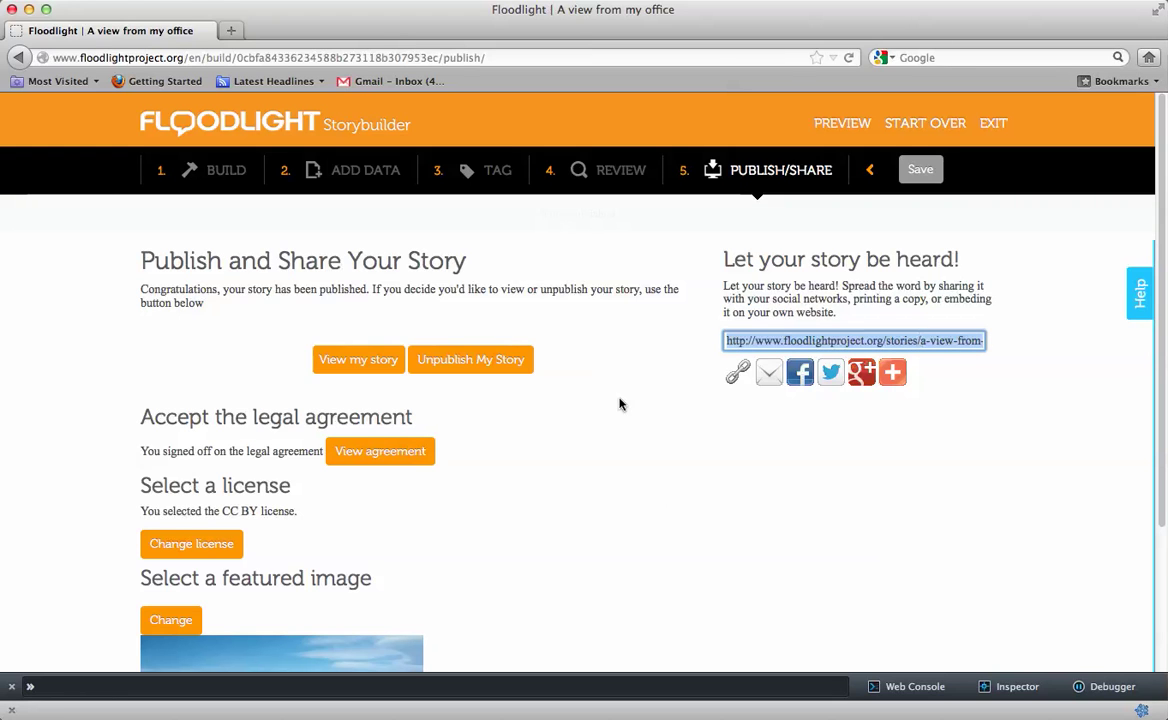
{"action": "left_click", "coordinate": [372, 309]}
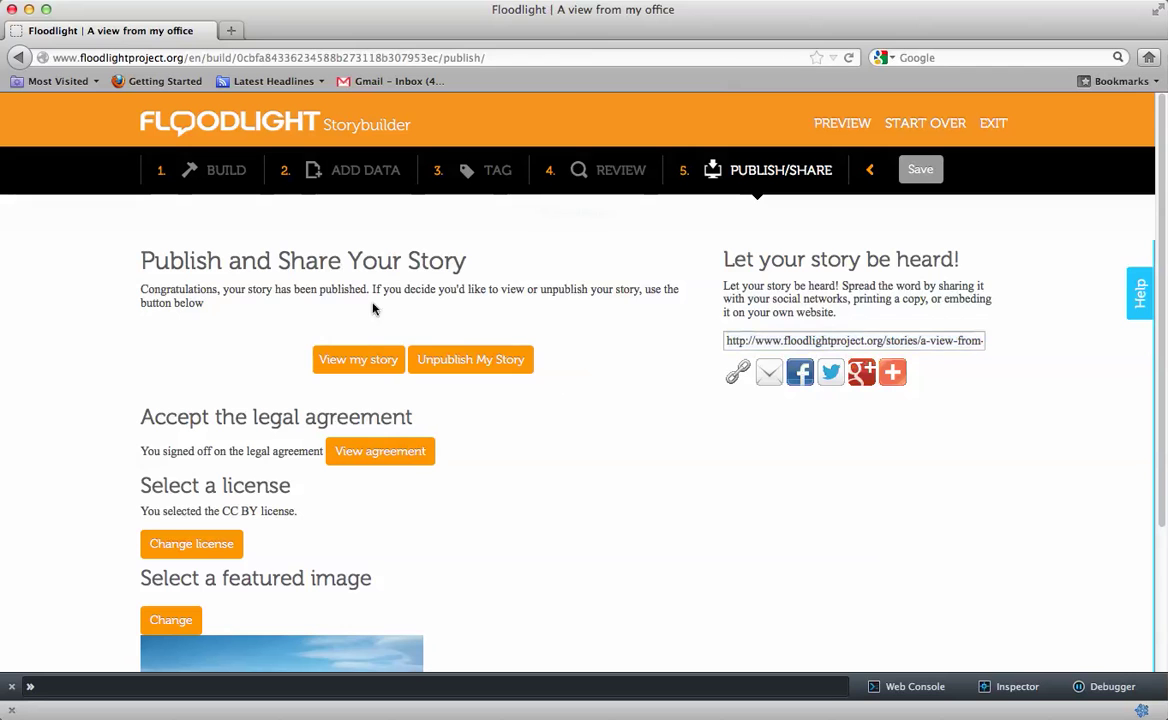
Open 'A view from my office' in a new tab and view its summary and skyline photo
{"action": "left_click", "coordinate": [364, 360]}
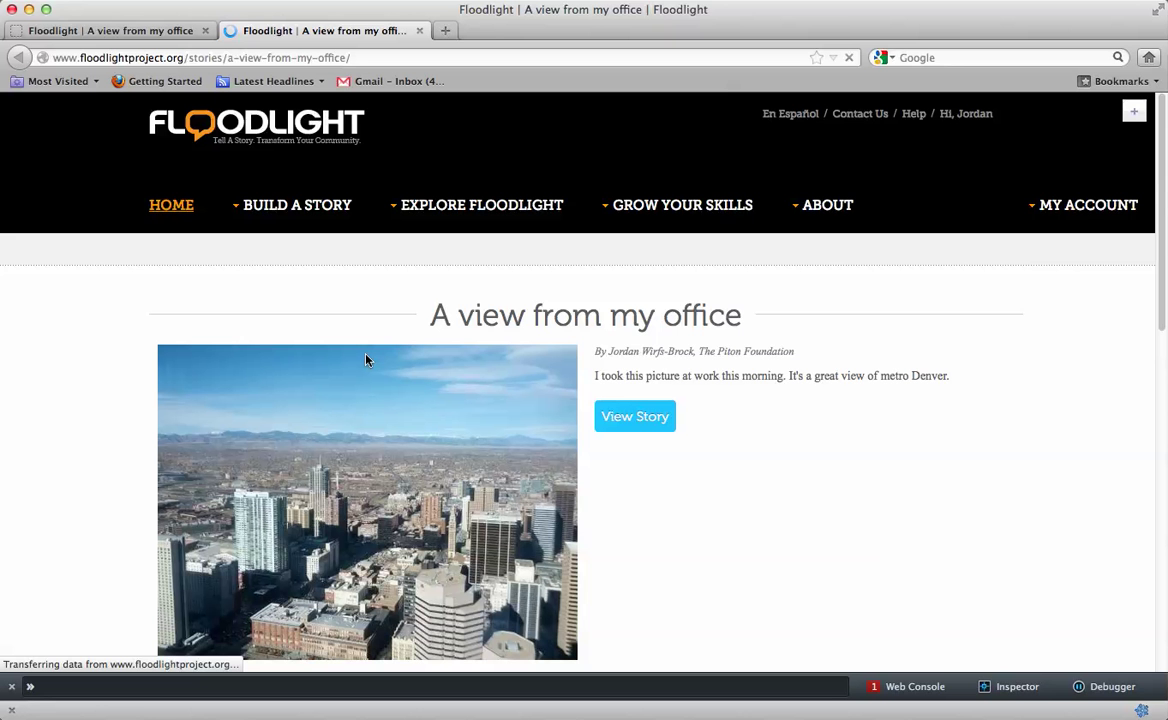
{"action": "scroll", "coordinate": [615, 477], "scroll_direction": "down", "scroll_amount": 2}
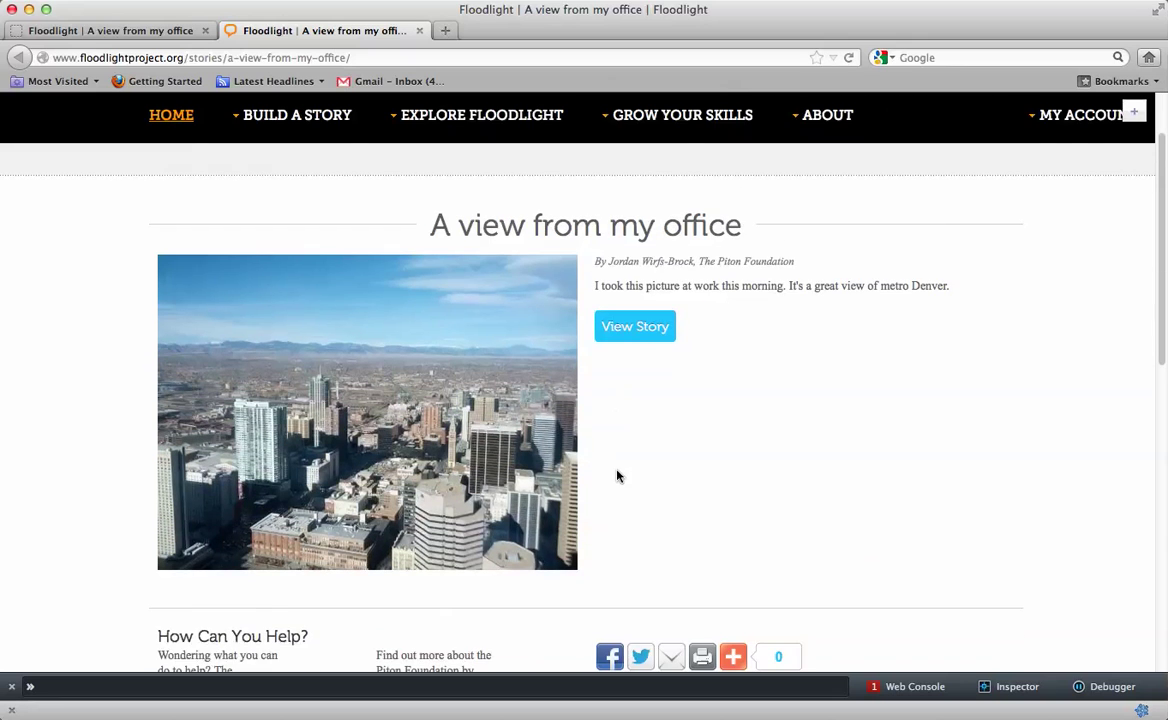
{"action": "left_click", "coordinate": [640, 340]}
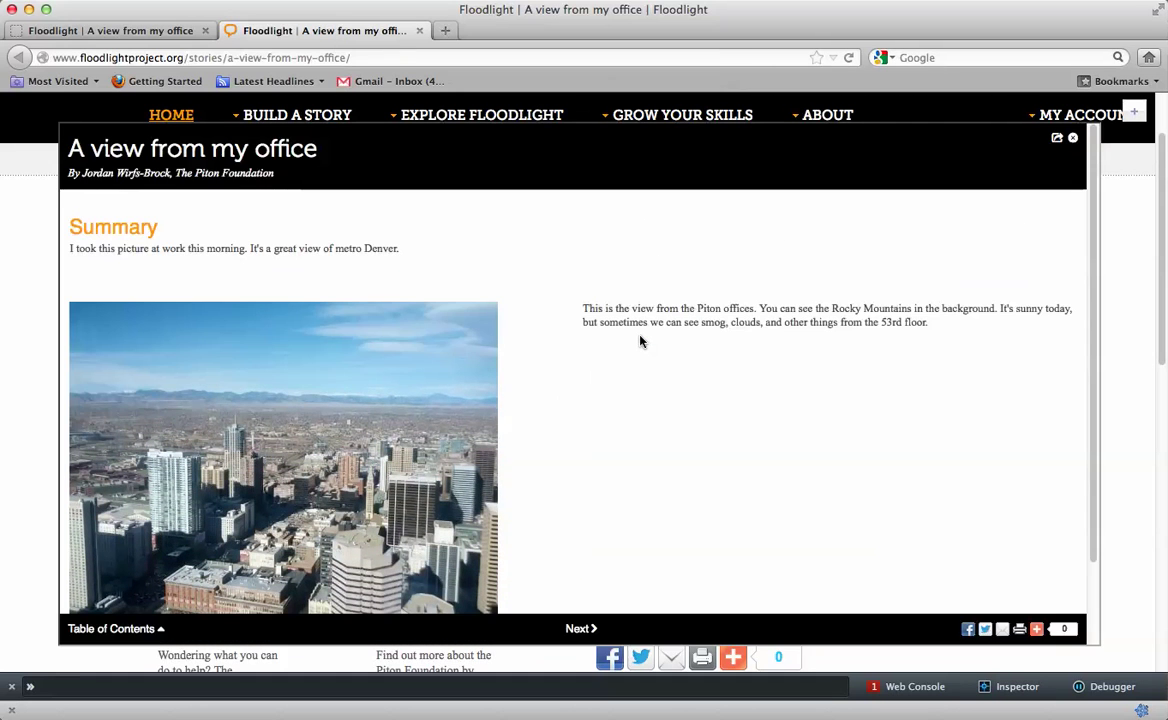